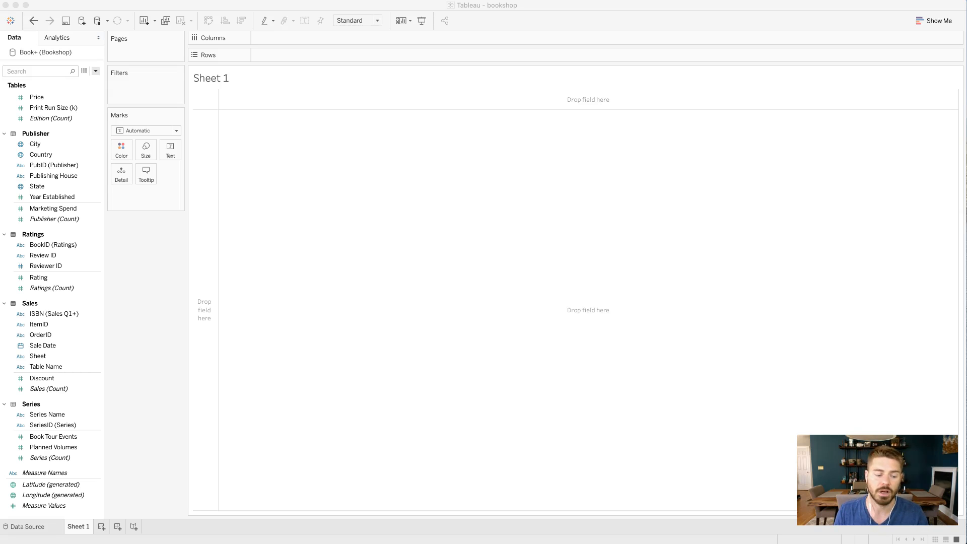
# - Review the Bookshop data source's table relationships and look through the fields on Sheet 1 for the Edition table's Format field
pyautogui.click(22, 528)
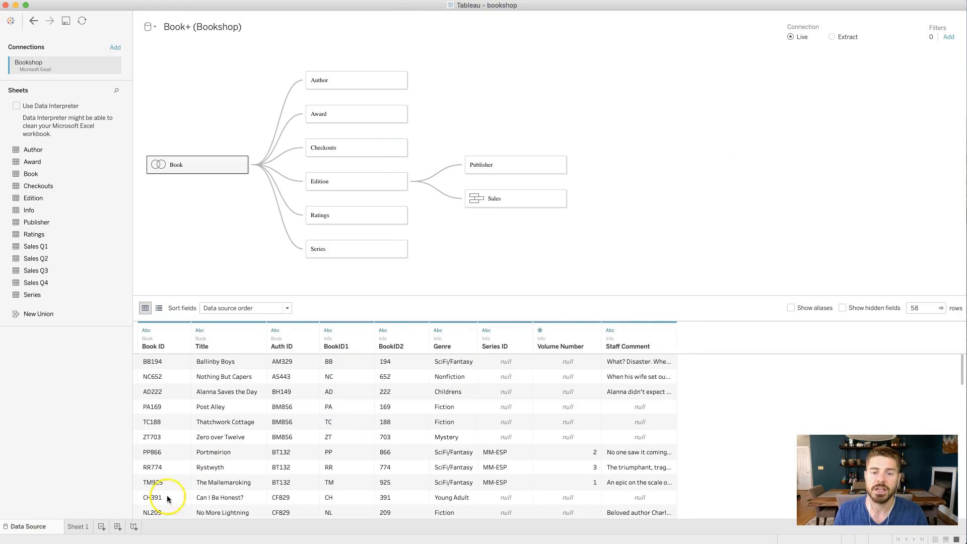
pyautogui.click(79, 526)
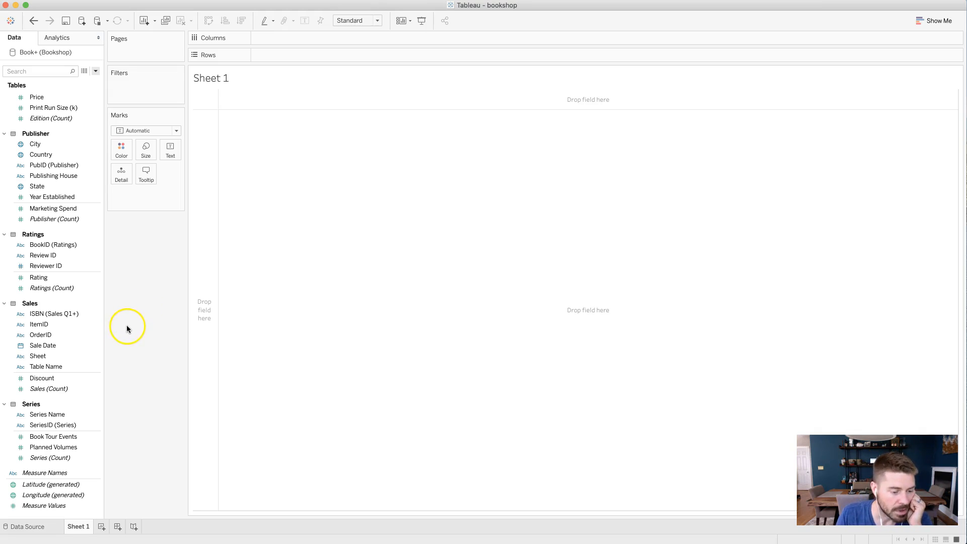
pyautogui.scroll(3, 84, 338)
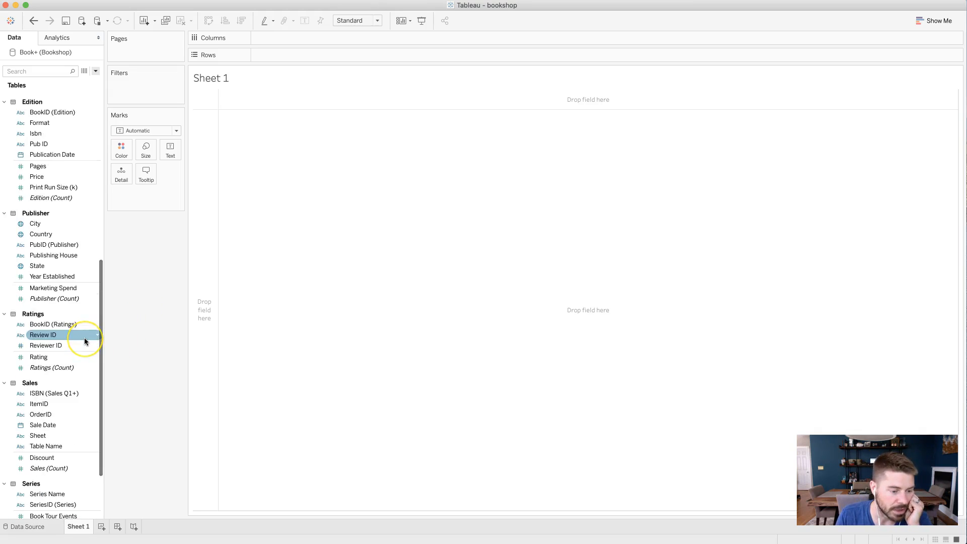
pyautogui.scroll(4, 84, 337)
pyautogui.click(56, 225)
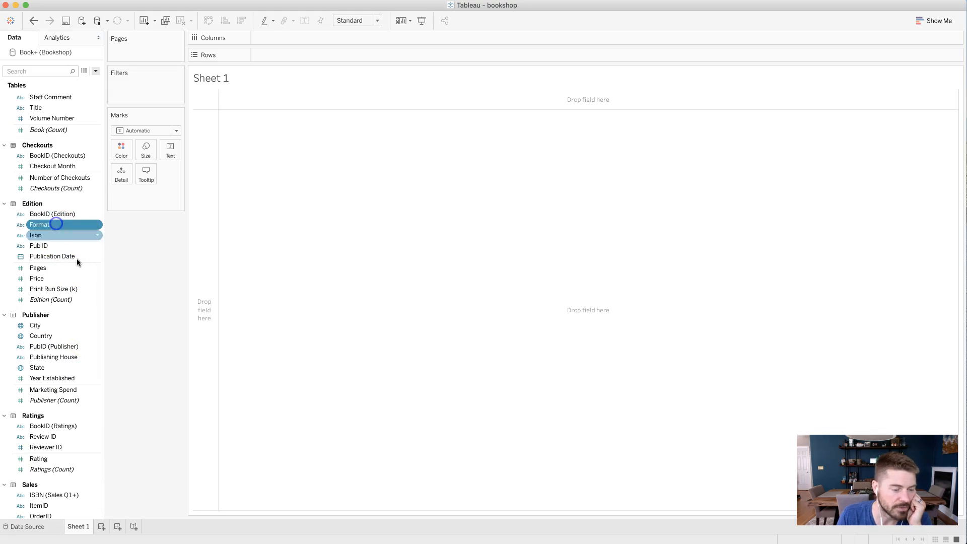
# - Open the underlying data at the Edition table, reposition the data window and enlarge it to show more rows
pyautogui.click(84, 71)
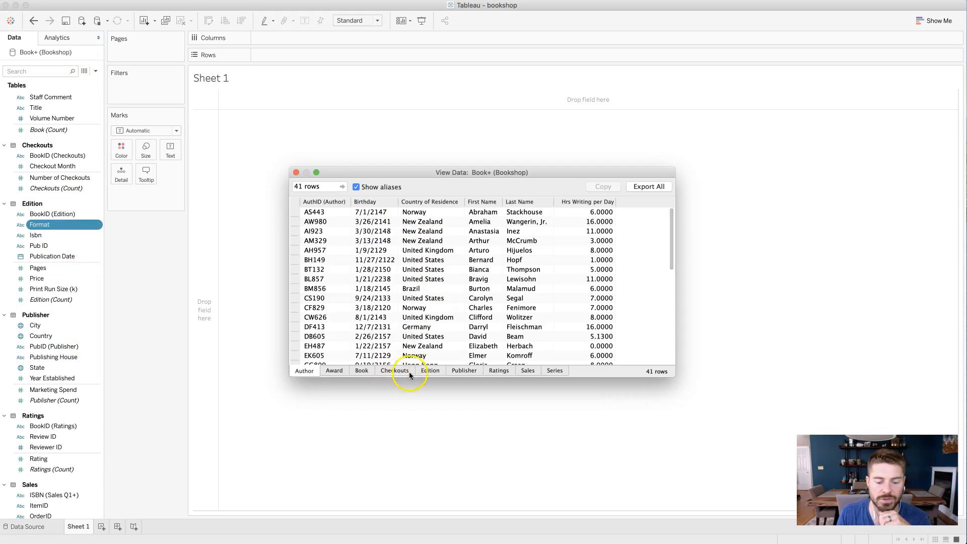
pyautogui.click(427, 371)
pyautogui.moveTo(424, 173); pyautogui.dragTo(343, 107)
pyautogui.moveTo(586, 312); pyautogui.dragTo(657, 461)
# - Examine the different Format values in the Edition table's rows and close the data view
pyautogui.click(310, 154)
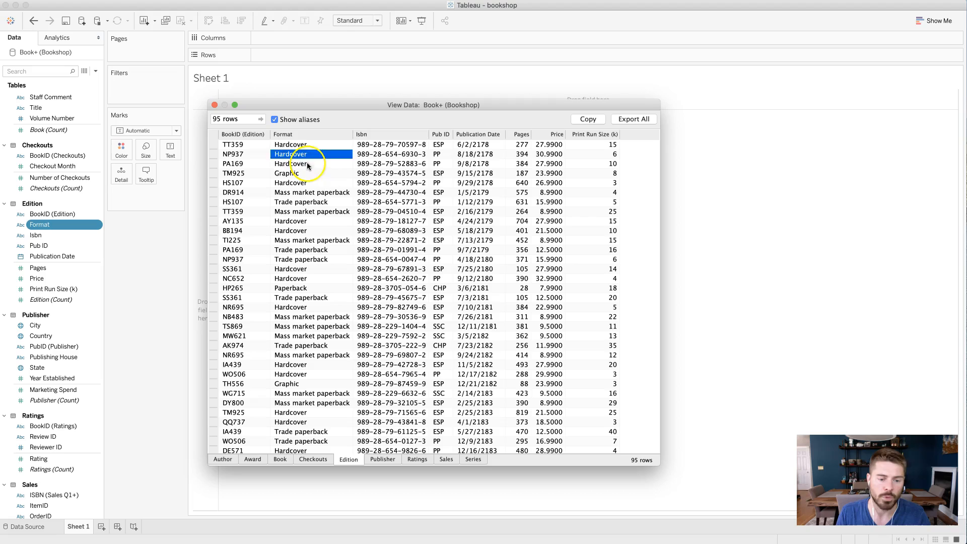
pyautogui.click(308, 165)
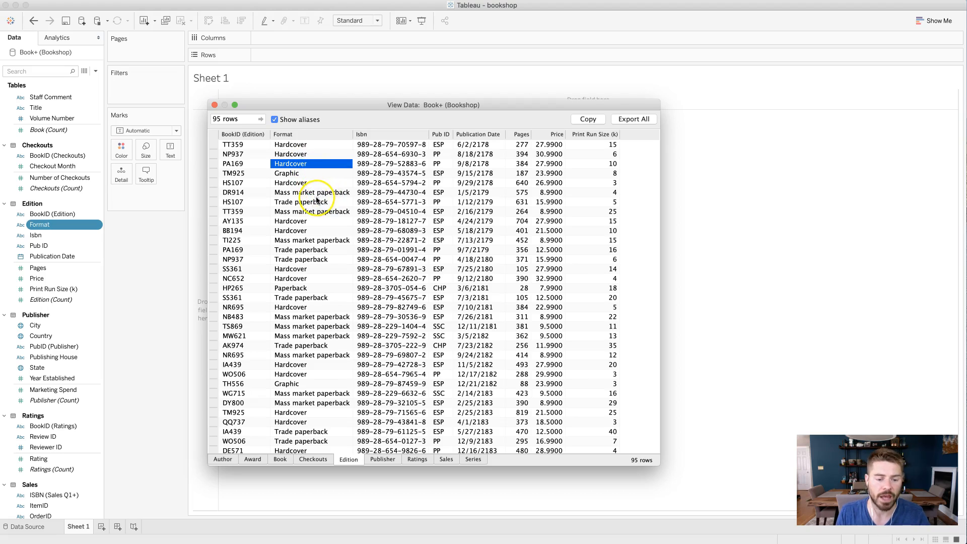
pyautogui.click(312, 194)
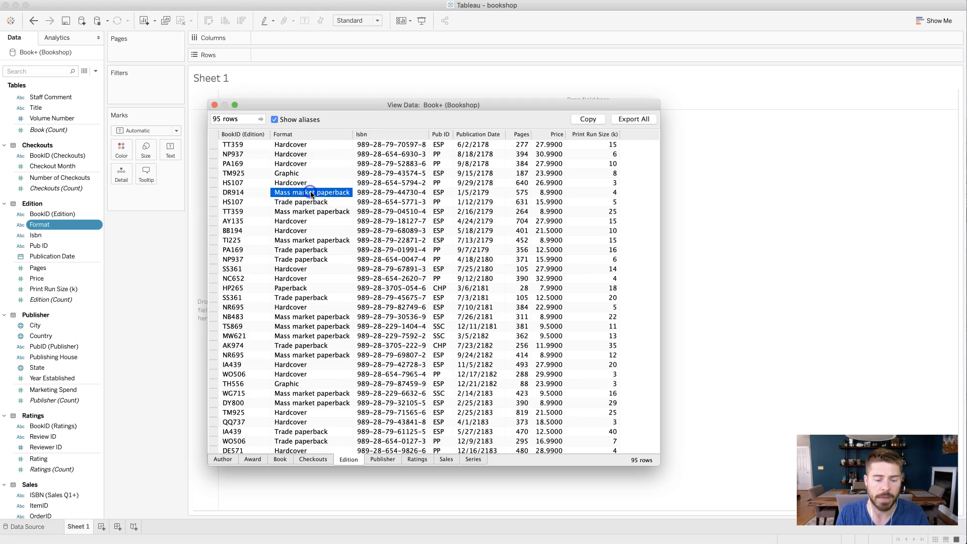
pyautogui.click(309, 252)
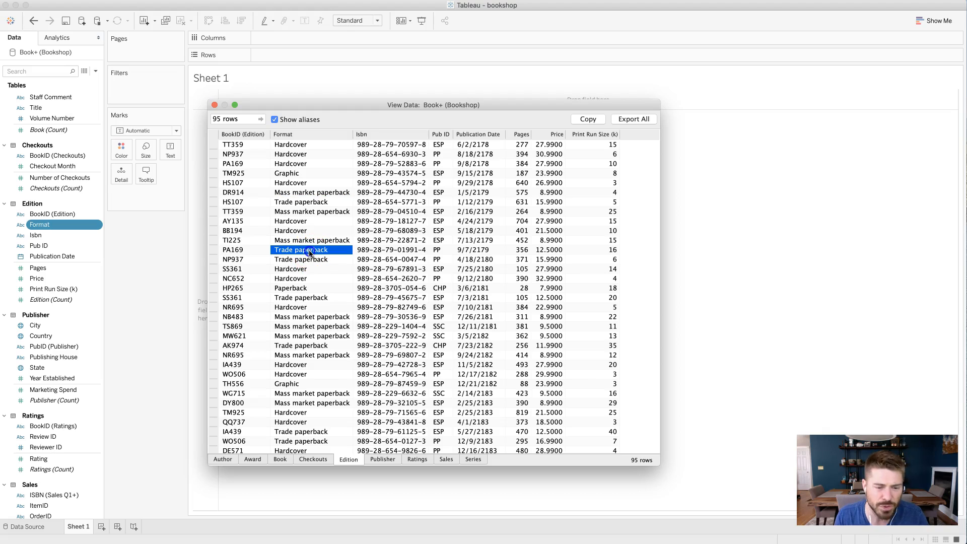
pyautogui.click(310, 288)
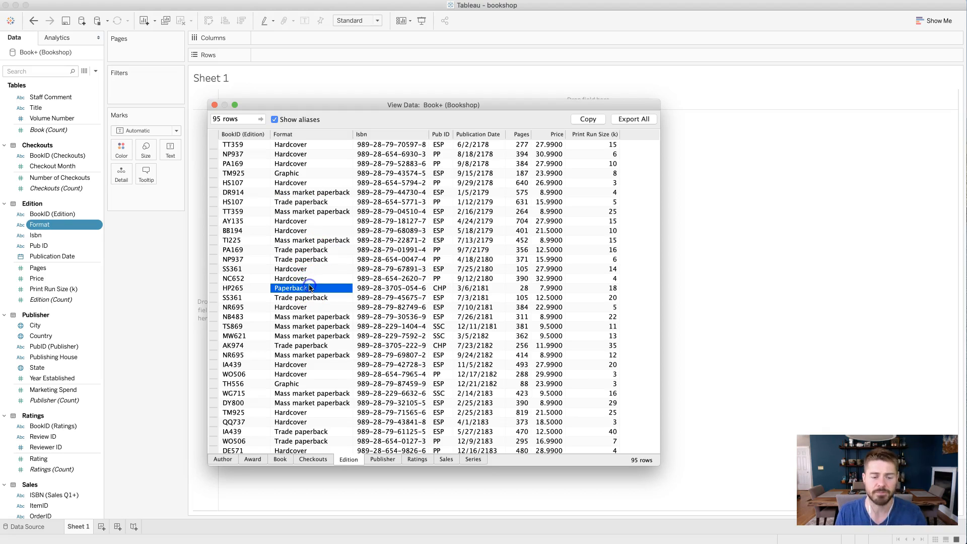
pyautogui.click(311, 173)
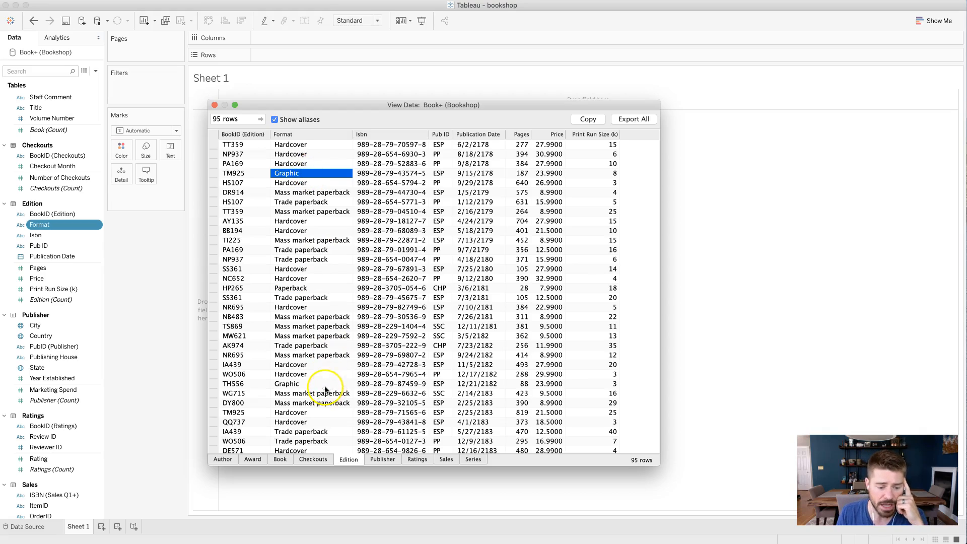
pyautogui.scroll(-10, 320, 343)
pyautogui.scroll(10, 323, 343)
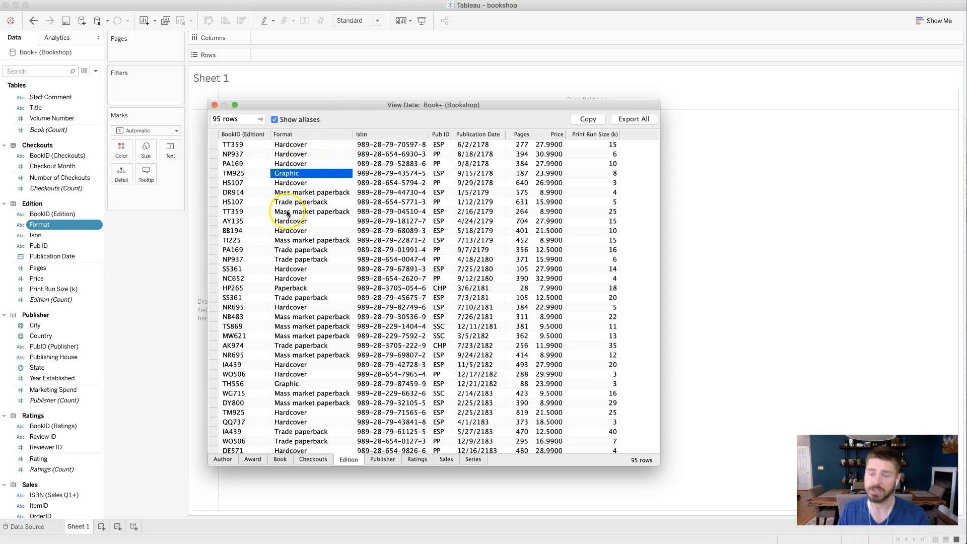
pyautogui.click(213, 106)
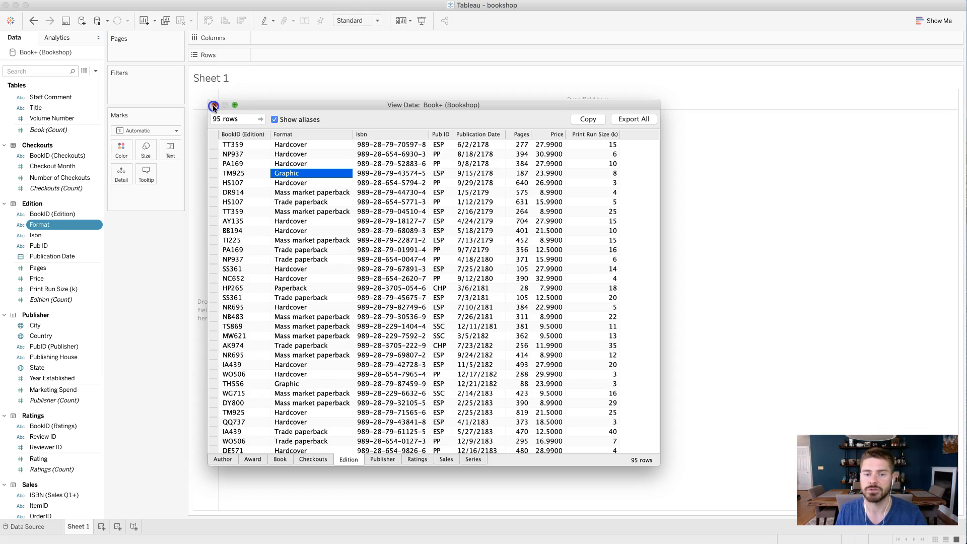
# - Create a calculated field named "Format (Simplified)"
pyautogui.click(96, 71)
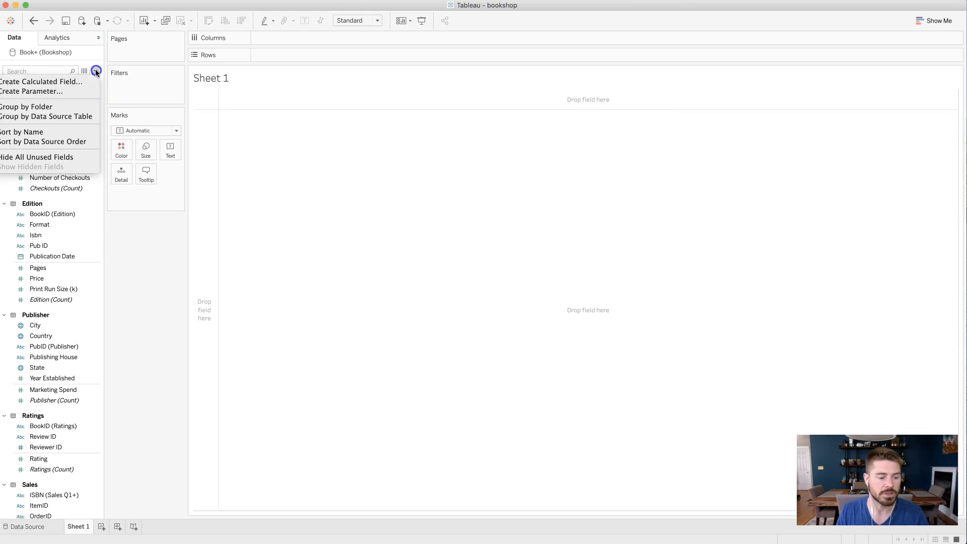
pyautogui.click(48, 82)
pyautogui.write('Format (Simplified)')
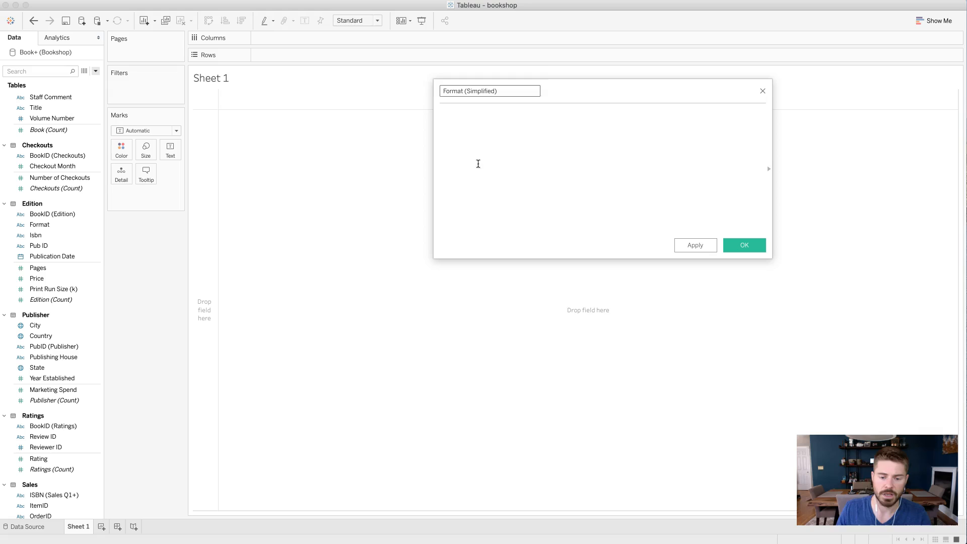
# - Write the formula's first condition: IF Format = 'Hardcover' THEN 'Hardcover'
pyautogui.click(478, 164)
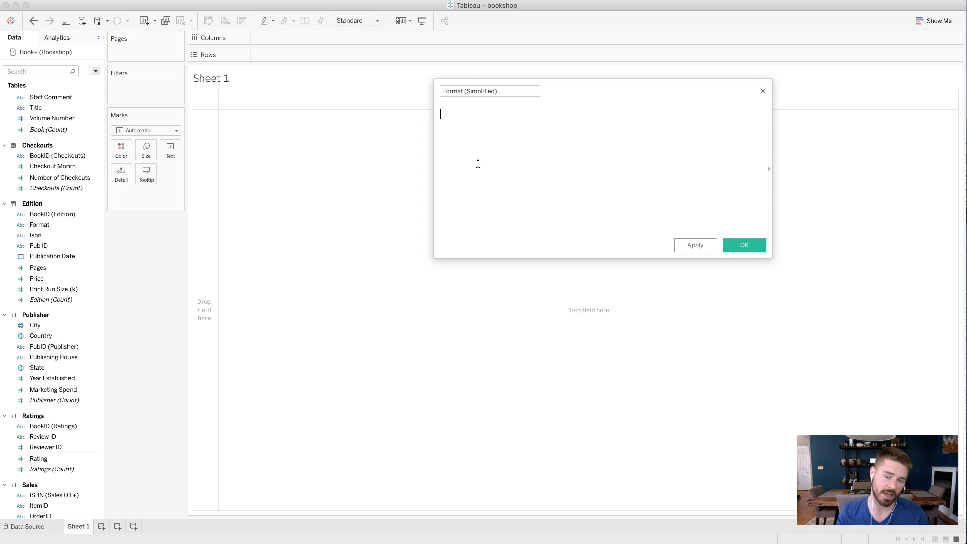
pyautogui.write('I')
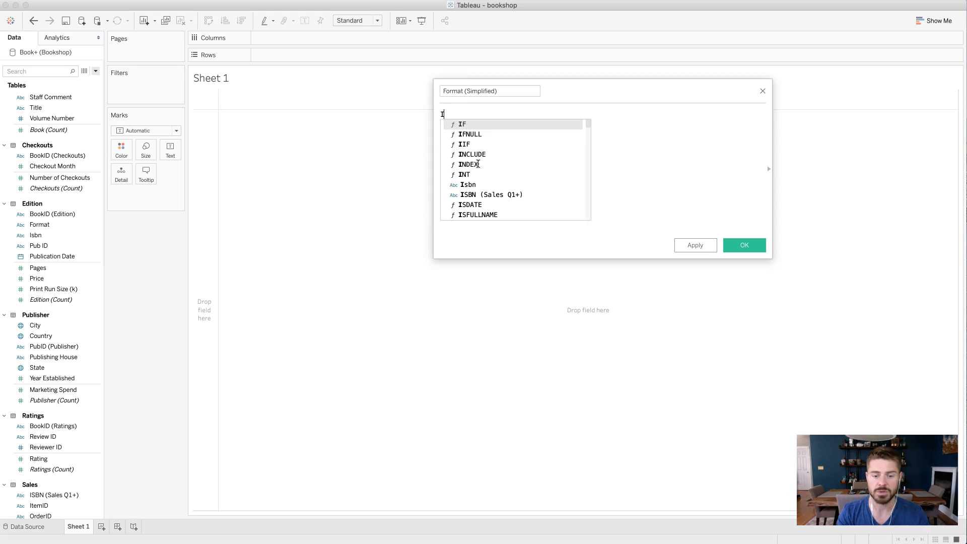
pyautogui.write('F Format = ')
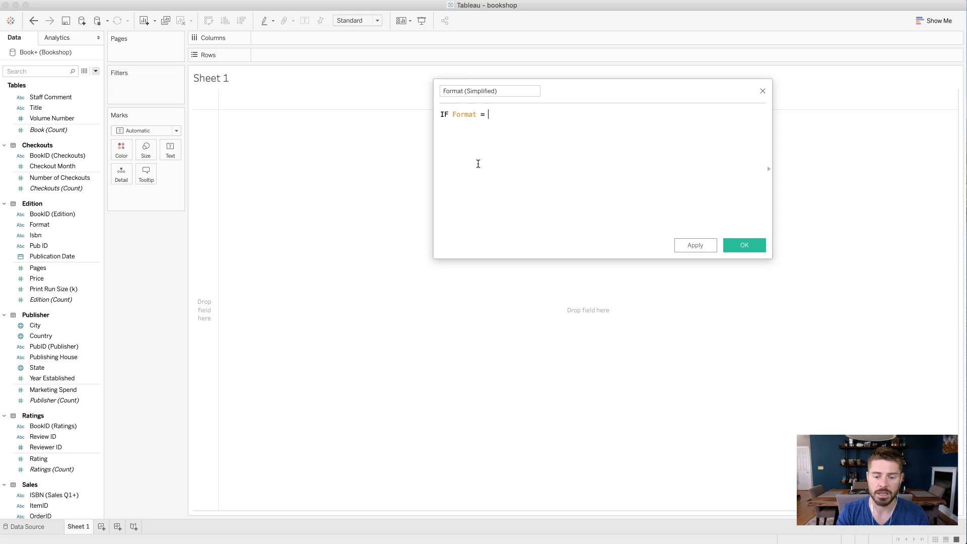
pyautogui.write("'Hardcover")
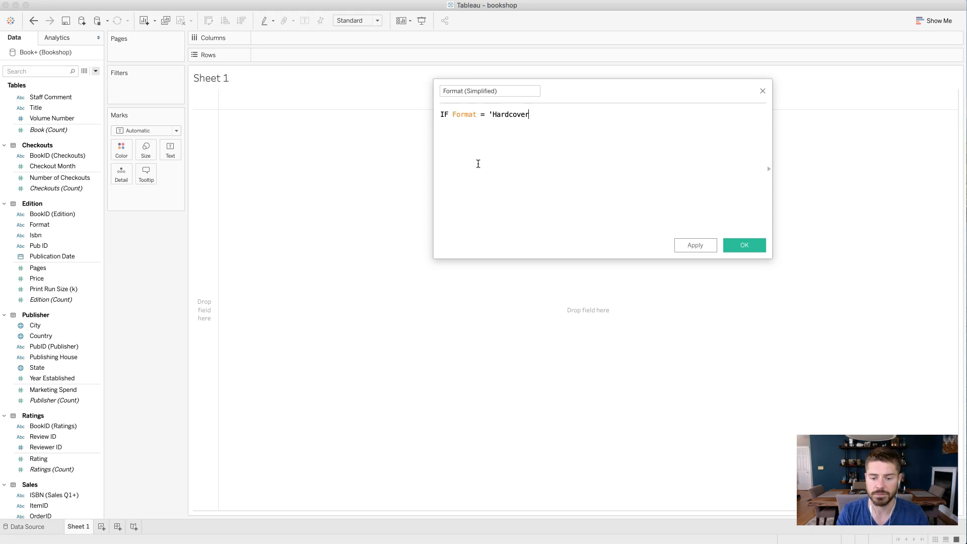
pyautogui.write("' THEN ")
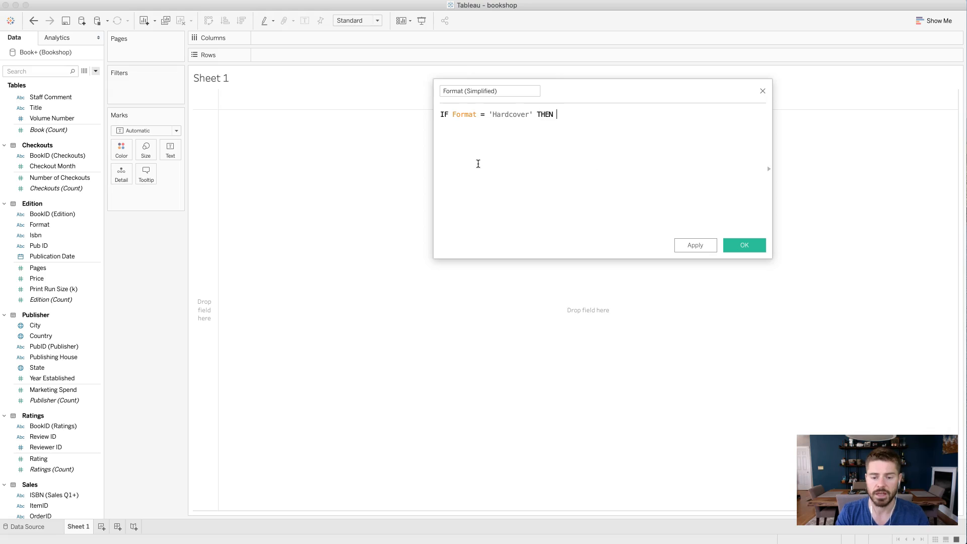
pyautogui.write("'Hardcover'")
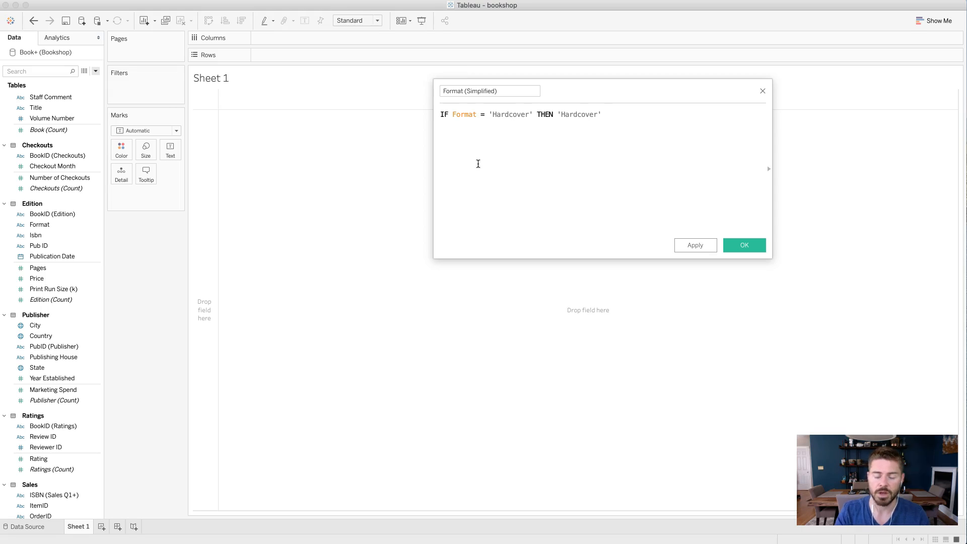
pyautogui.click(482, 115)
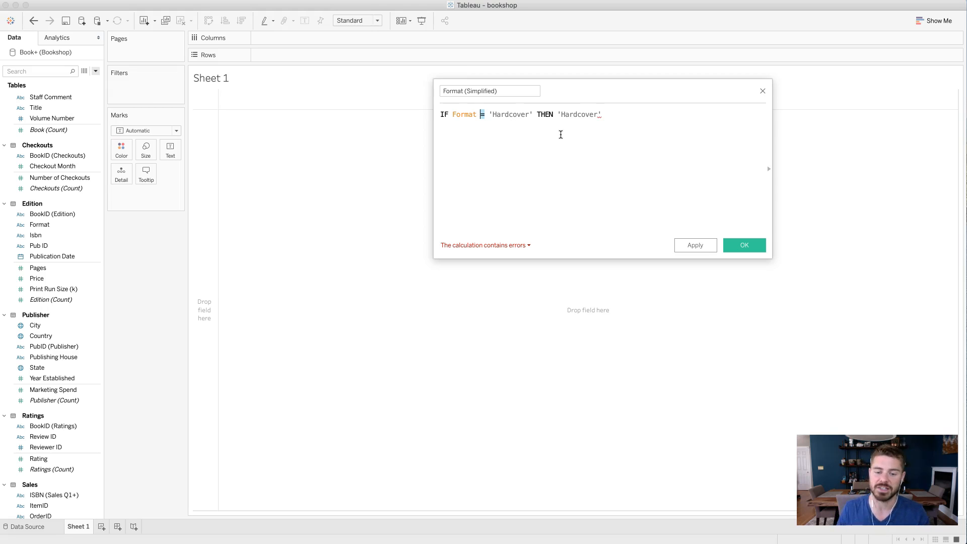
pyautogui.doubleClick(459, 114)
pyautogui.doubleClick(510, 114)
pyautogui.doubleClick(545, 115)
pyautogui.click(574, 114)
# - Start a second line in the formula with ELSEIF Format = 'Mass market paperback'
pyautogui.click(626, 115)
pyautogui.press('Return')
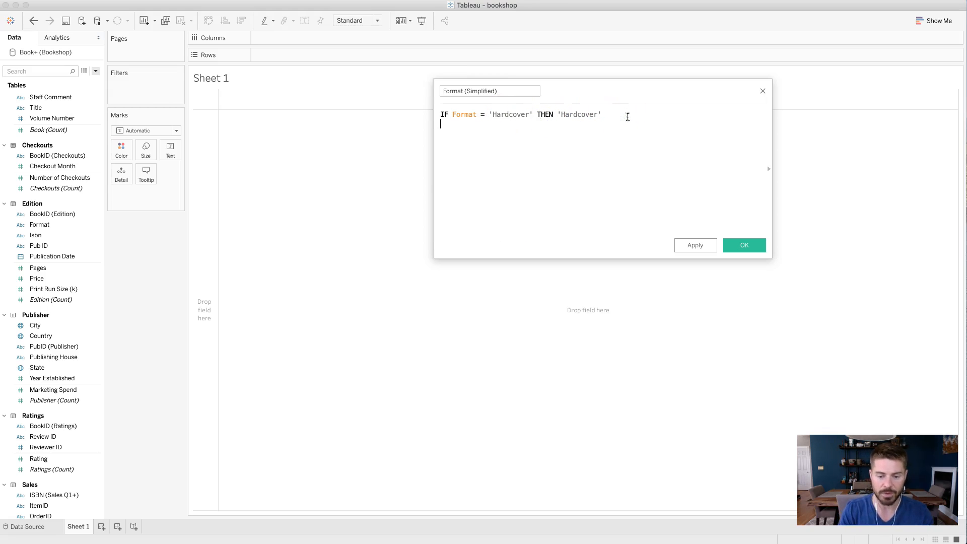
pyautogui.write('ELSEIF Form')
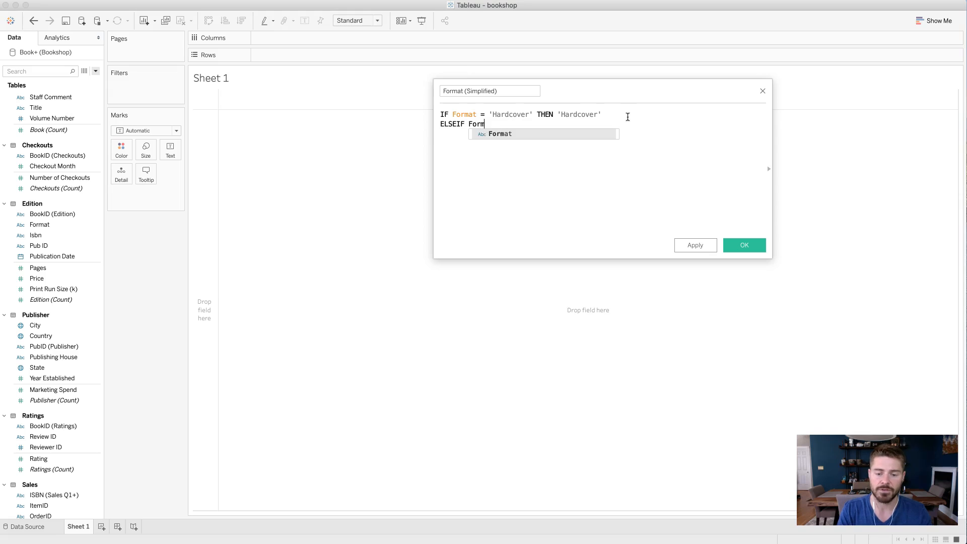
pyautogui.write("at = '")
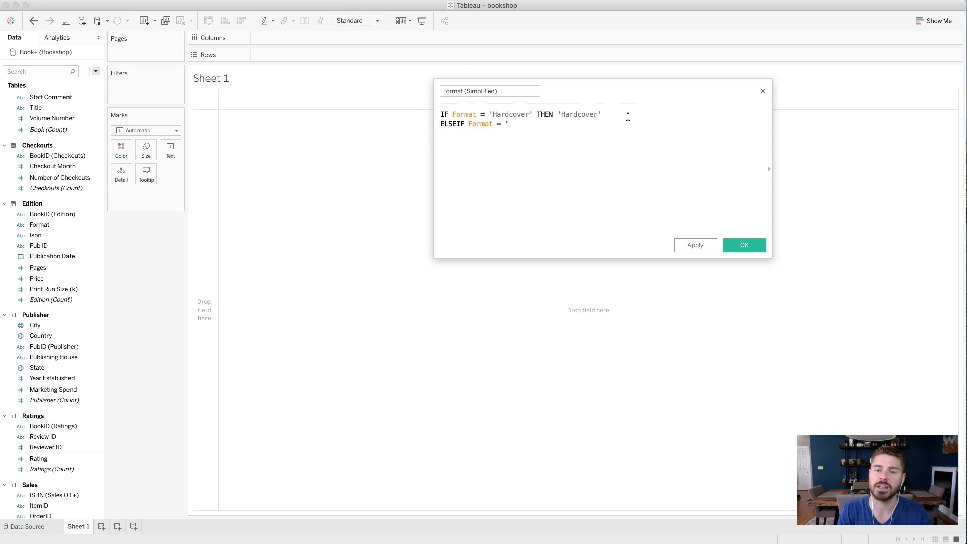
pyautogui.write("Mass market paperback'")
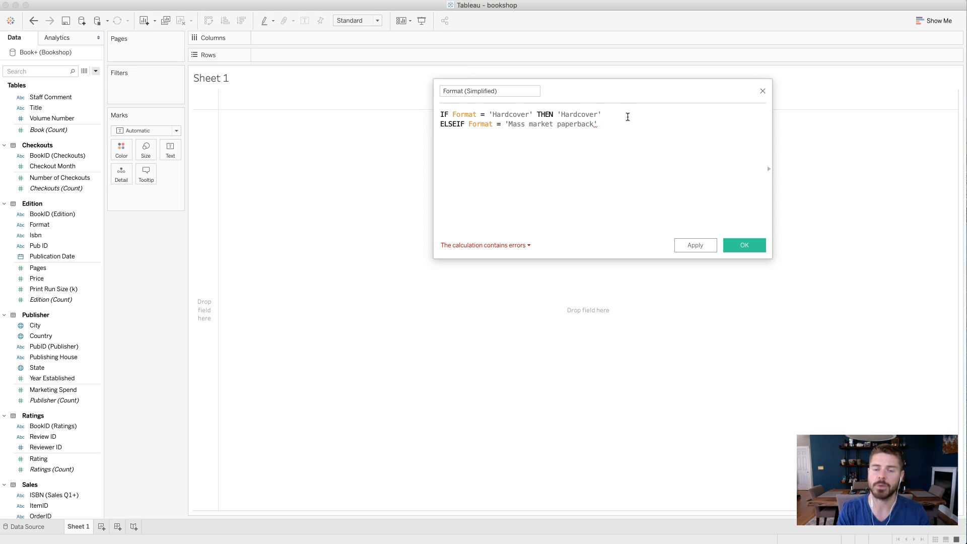
pyautogui.write(' OR ')
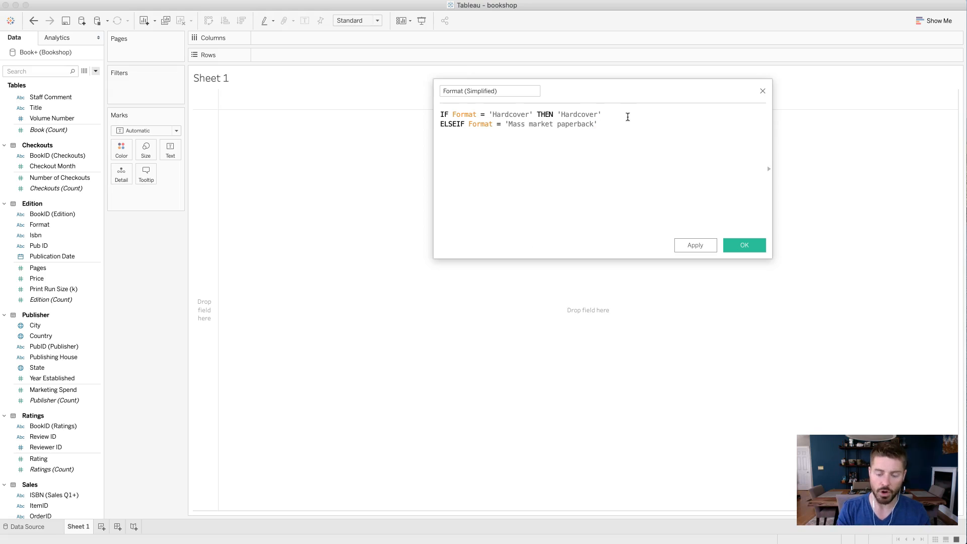
pyautogui.write('Format - ')
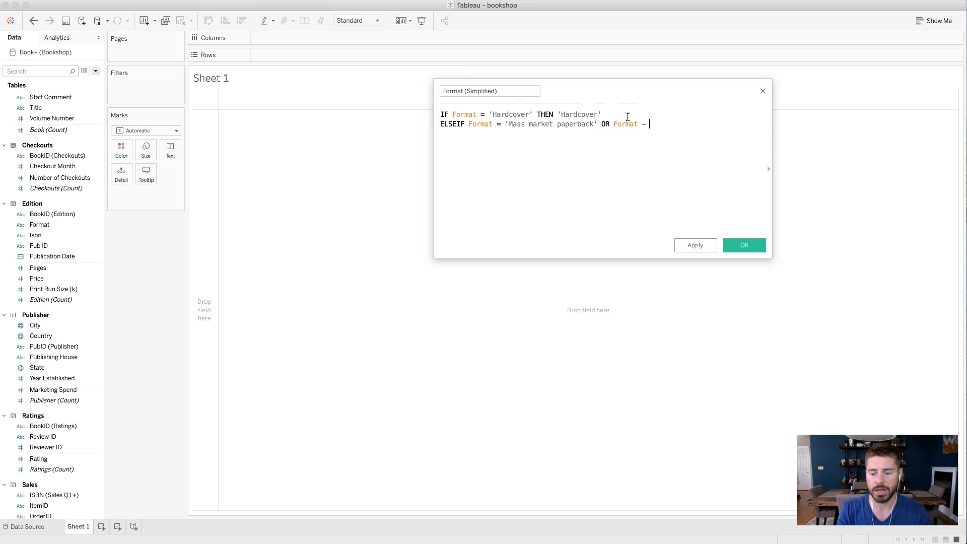
pyautogui.press('BackSpace')
pyautogui.press('BackSpace')
pyautogui.write("= 'Trade")
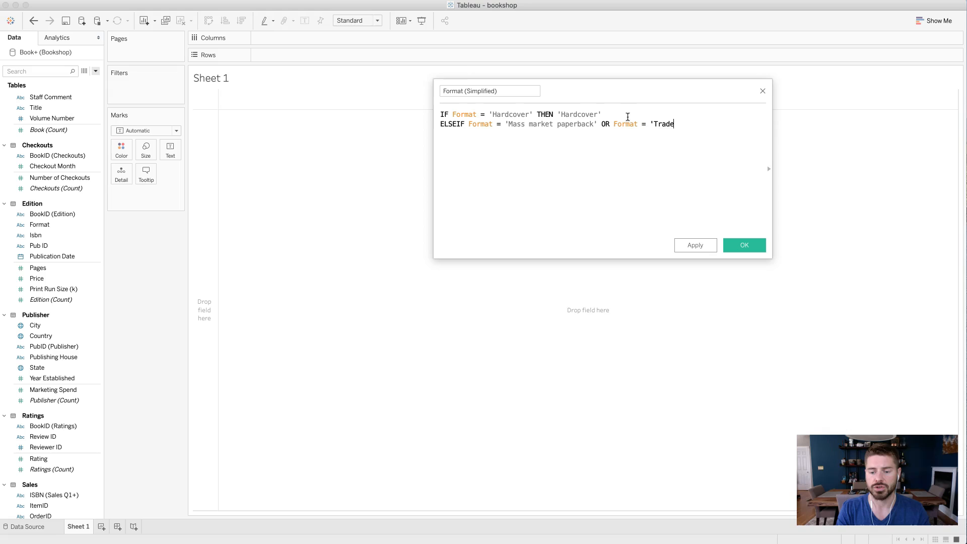
pyautogui.write(" paperback' OR Format")
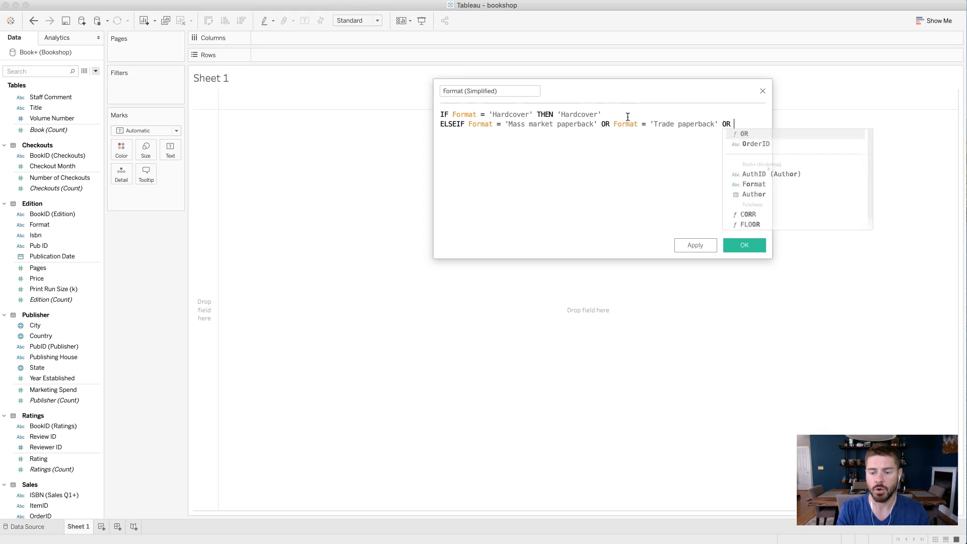
pyautogui.write(" = '")
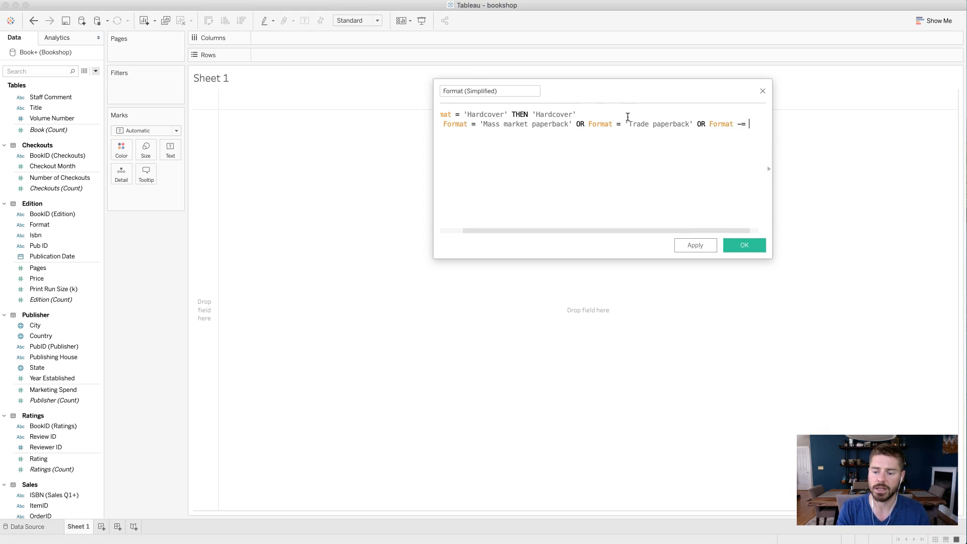
pyautogui.write('Paperbac')
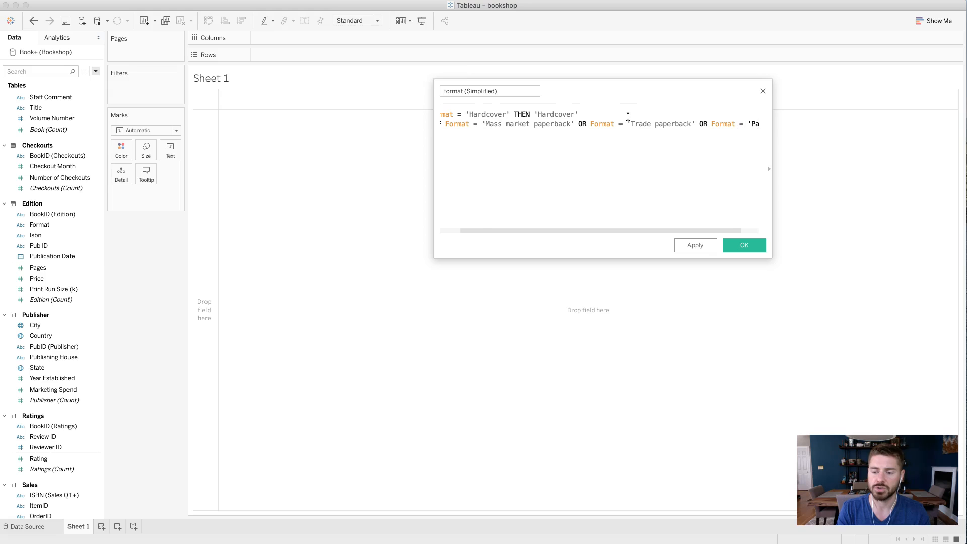
pyautogui.write("k'")
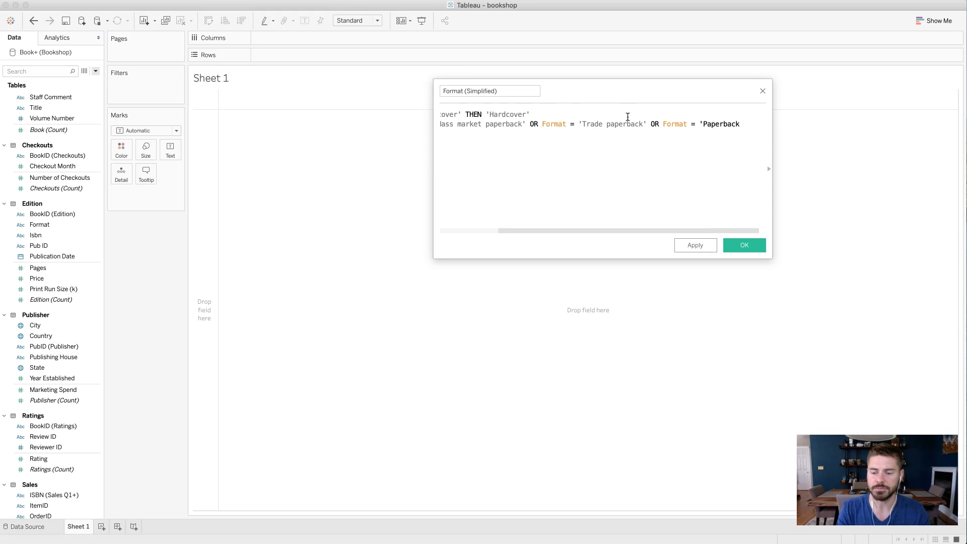
# - Widen the calculation editor and complete the ELSEIF line with THEN 'Paperback'
pyautogui.moveTo(431, 146); pyautogui.dragTo(251, 143)
pyautogui.write('THE')
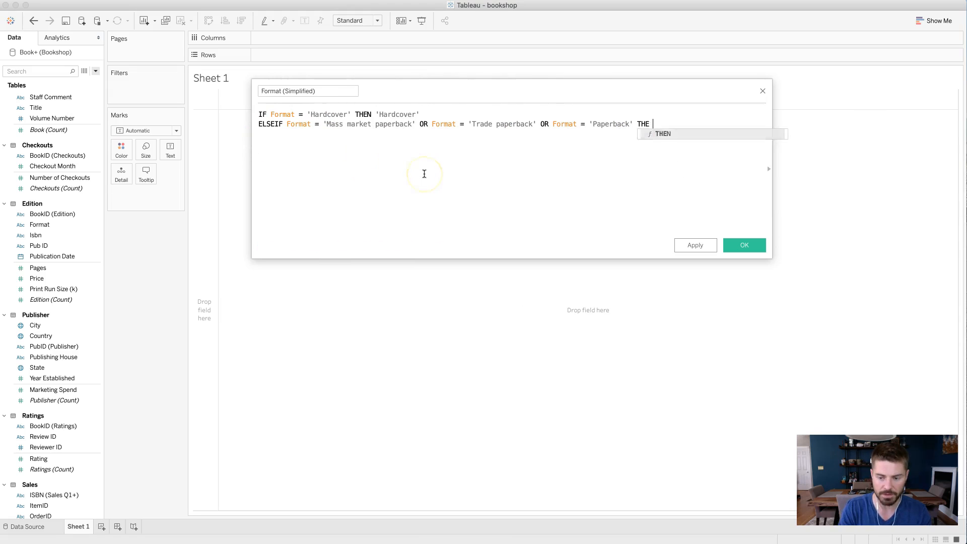
pyautogui.write('N;')
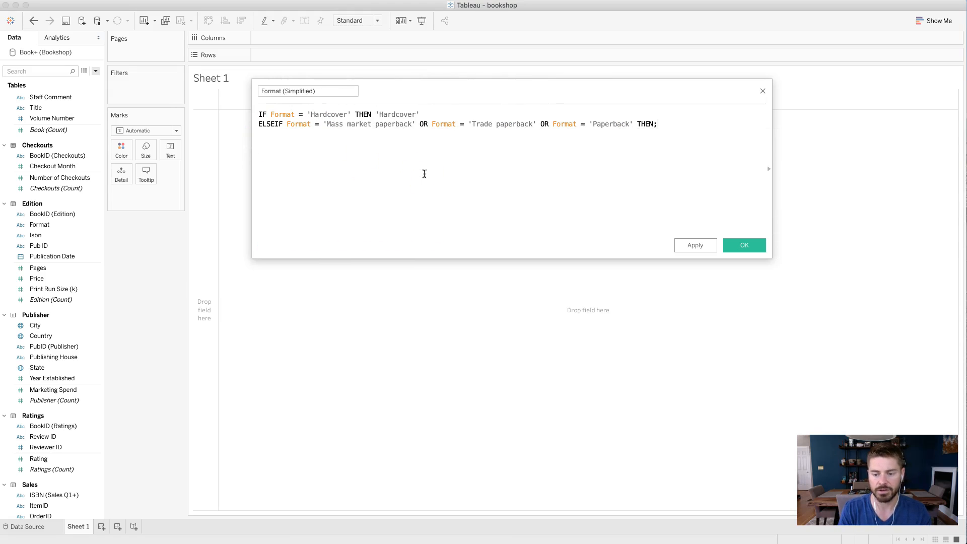
pyautogui.write("'Paperback'")
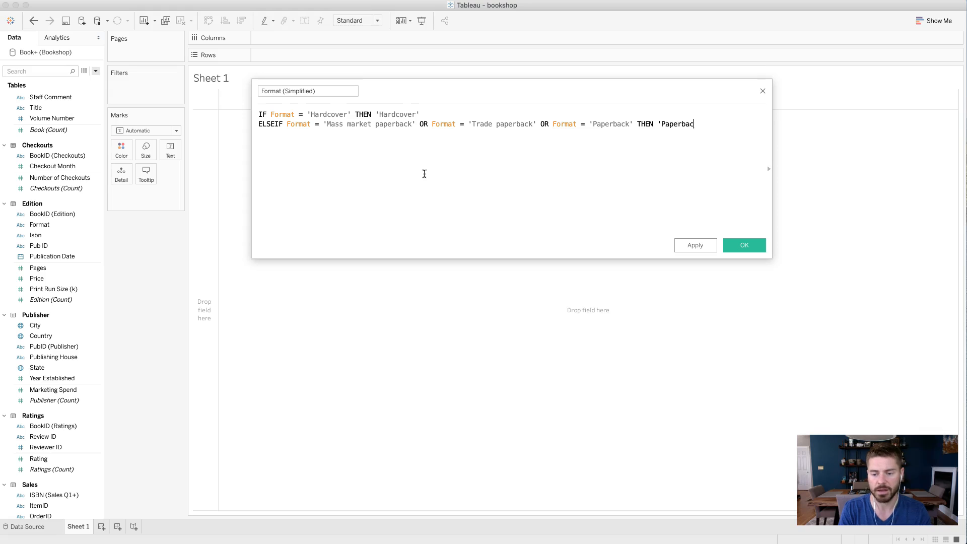
pyautogui.press('BackSpace')
pyautogui.write("' ")
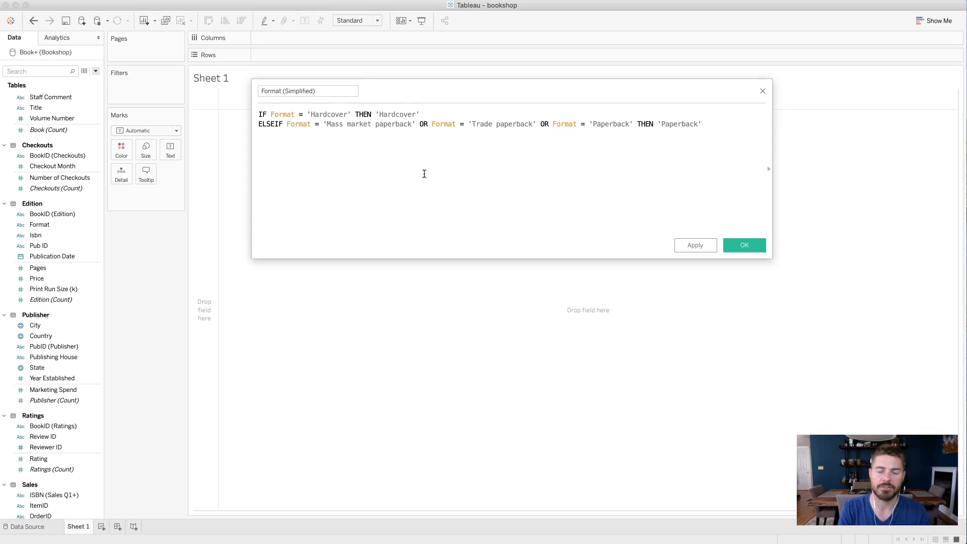
pyautogui.write("ELSE 'ITHE")
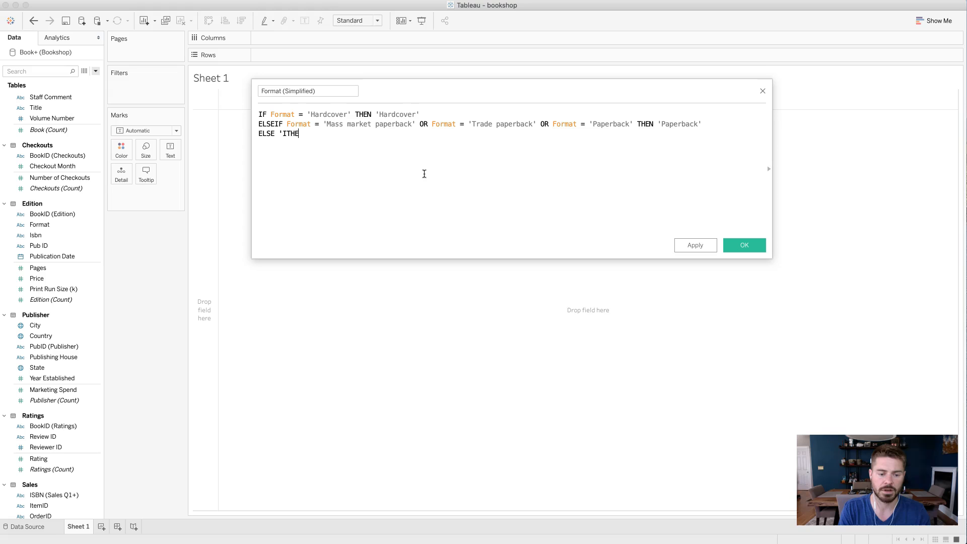
# - Add an ELSE 'Other' line to the formula and close the statement with END
pyautogui.press('BackSpace')
pyautogui.press('BackSpace')
pyautogui.press('BackSpace')
pyautogui.write('T')
pyautogui.press('BackSpace')
pyautogui.press('BackSpace')
pyautogui.write('OTHER')
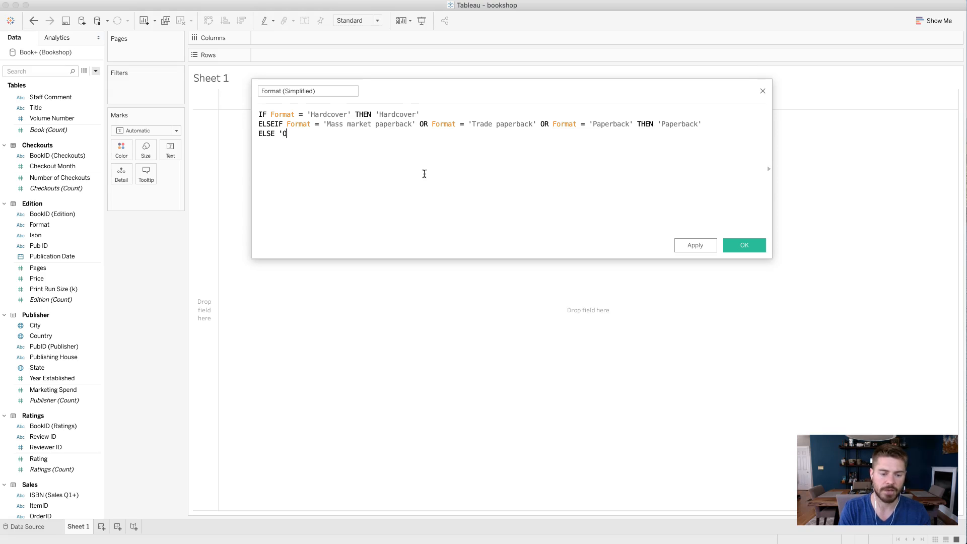
pyautogui.press('BackSpace')
pyautogui.press('BackSpace')
pyautogui.press('BackSpace')
pyautogui.press('BackSpace')
pyautogui.press('BackSpace')
pyautogui.write('Other')
pyautogui.press('BackSpace')
pyautogui.press('BackSpace')
pyautogui.press('BackSpace')
pyautogui.press('BackSpace')
pyautogui.write("ther' ")
pyautogui.write('END')
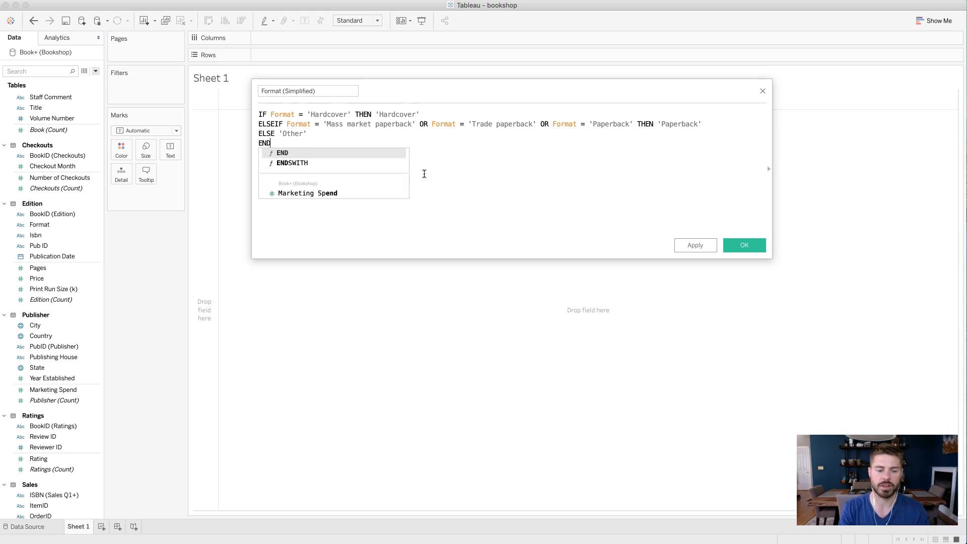
pyautogui.press('Return')
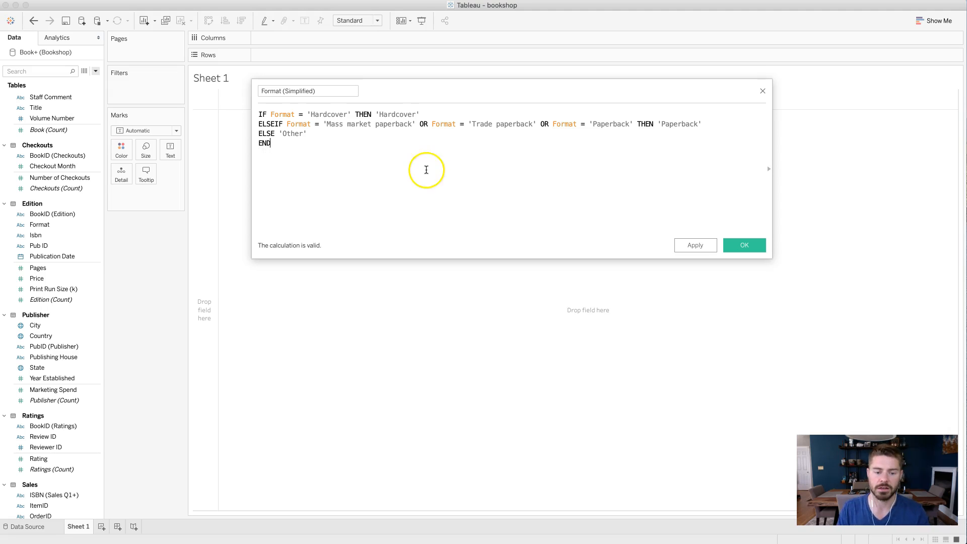
# - Review each branch of the formula and save the Format (Simplified) calculated field
pyautogui.click(287, 114)
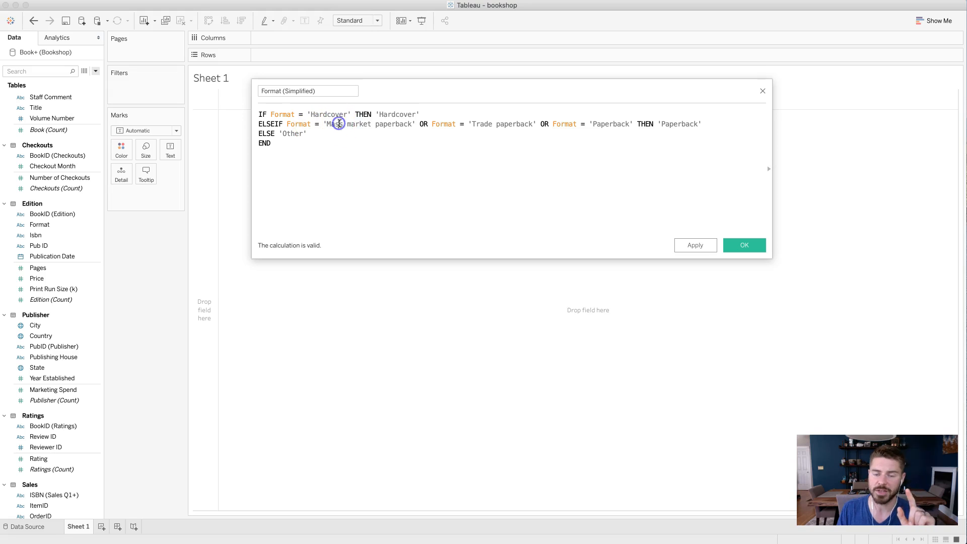
pyautogui.click(499, 124)
pyautogui.click(609, 124)
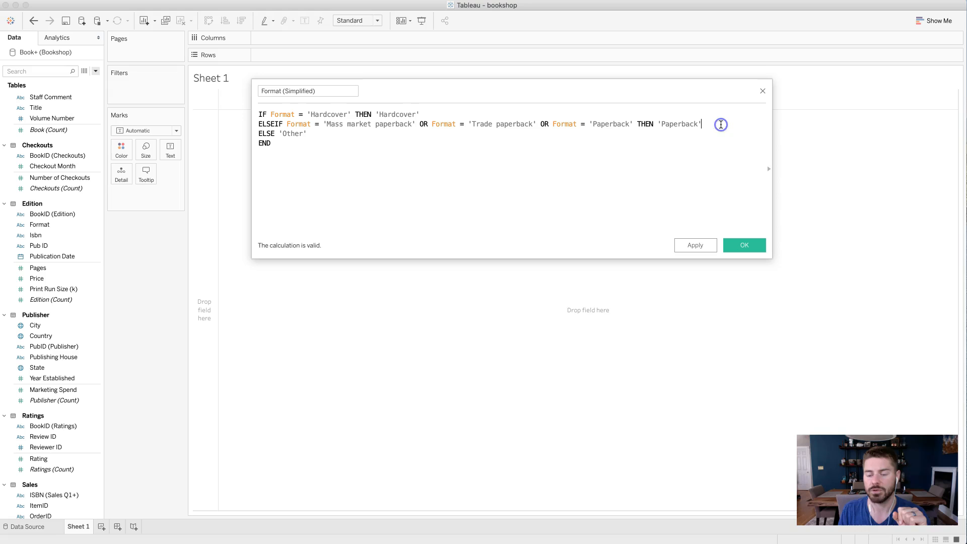
pyautogui.click(327, 140)
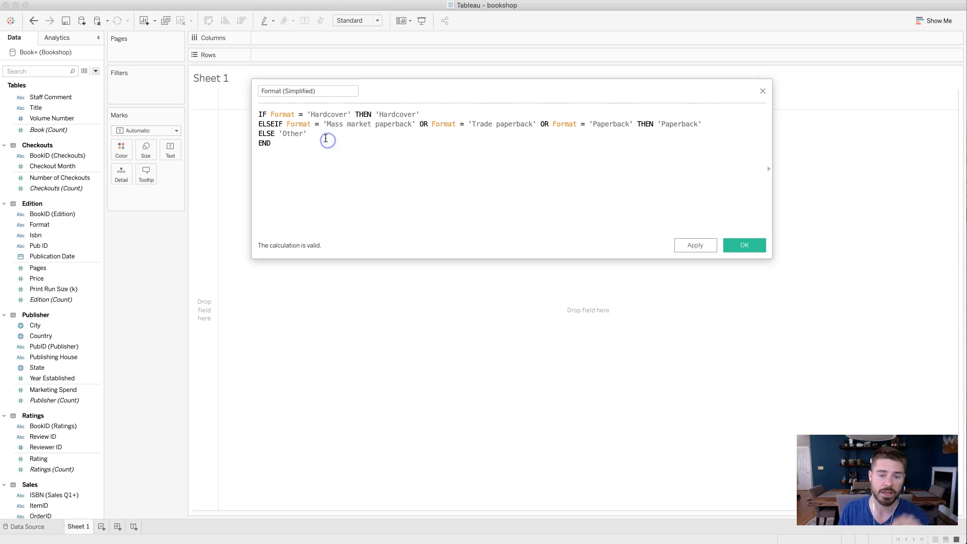
pyautogui.click(322, 136)
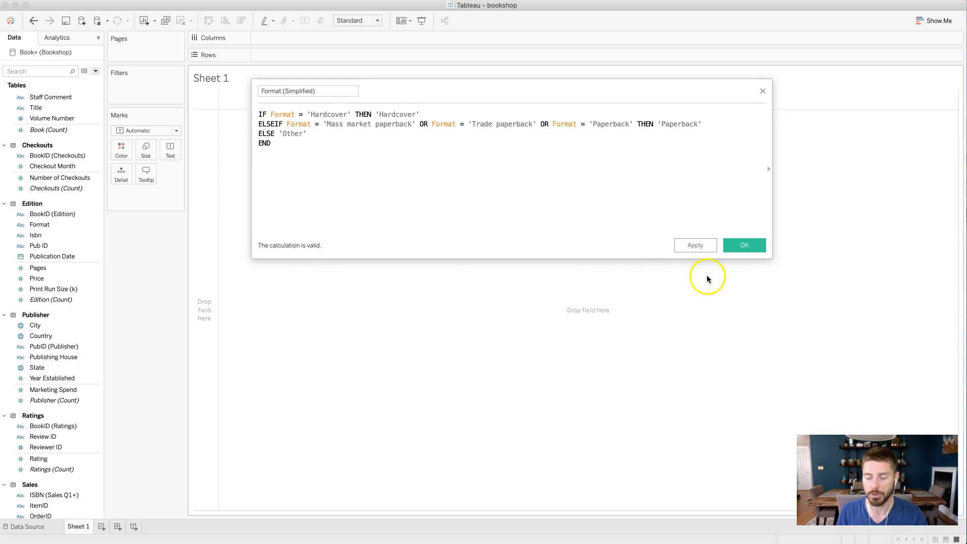
pyautogui.click(754, 246)
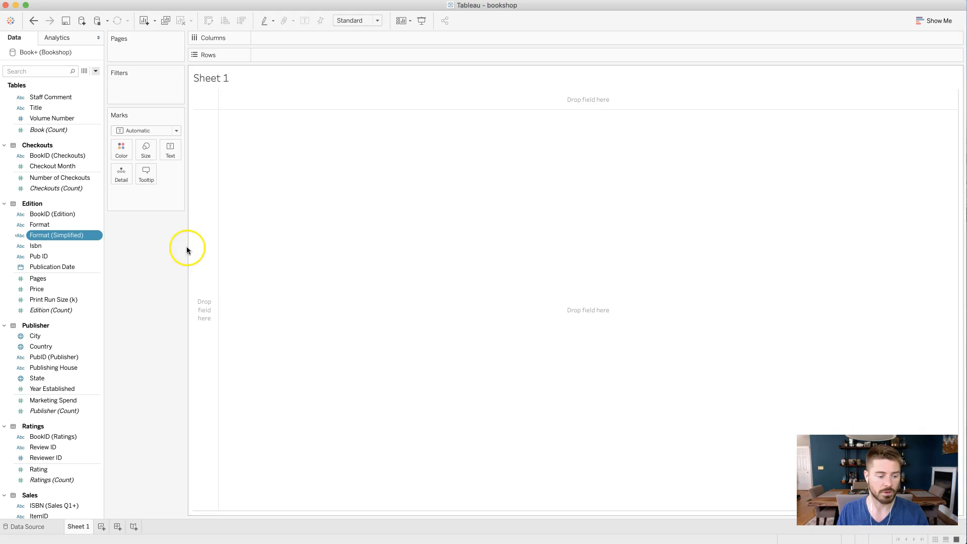
# - Build a text table of Edition (Count) with Format as rows and Format (Simplified) as columns, and widen its columns
pyautogui.moveTo(67, 228); pyautogui.dragTo(289, 53)
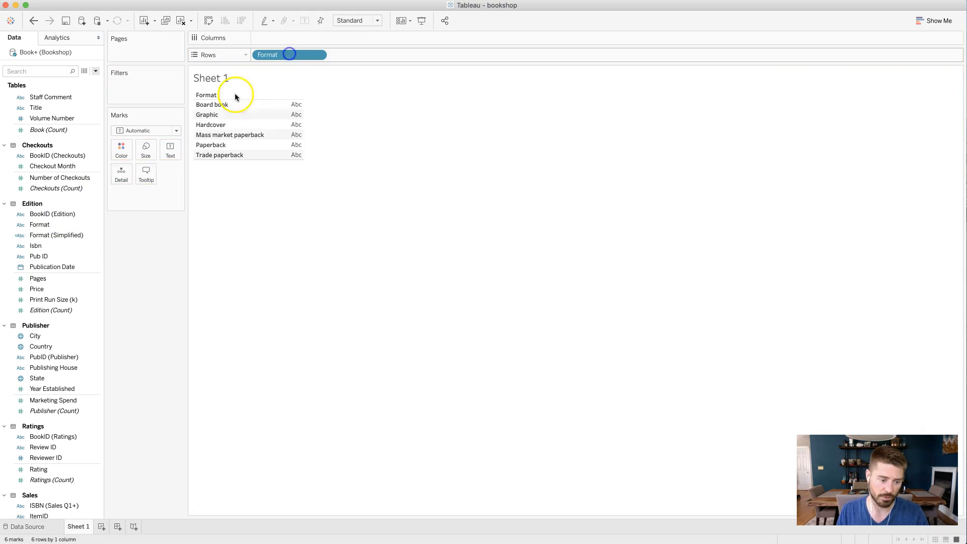
pyautogui.moveTo(60, 234); pyautogui.dragTo(301, 45)
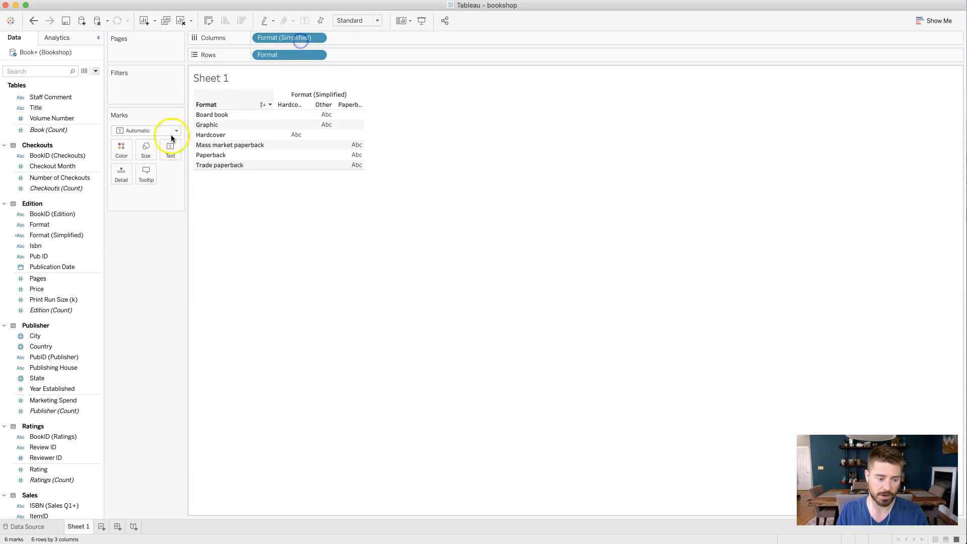
pyautogui.moveTo(55, 311); pyautogui.dragTo(170, 150)
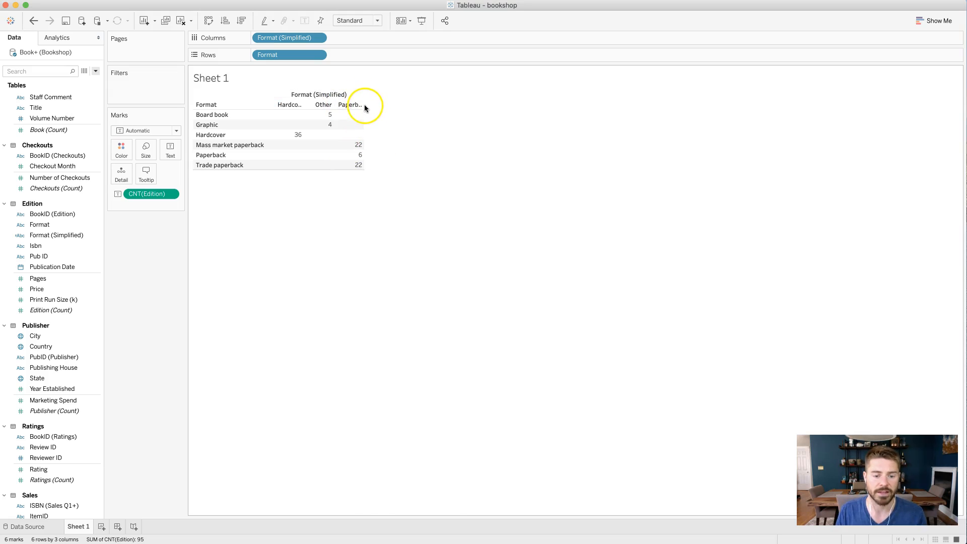
pyautogui.moveTo(364, 115); pyautogui.dragTo(434, 117)
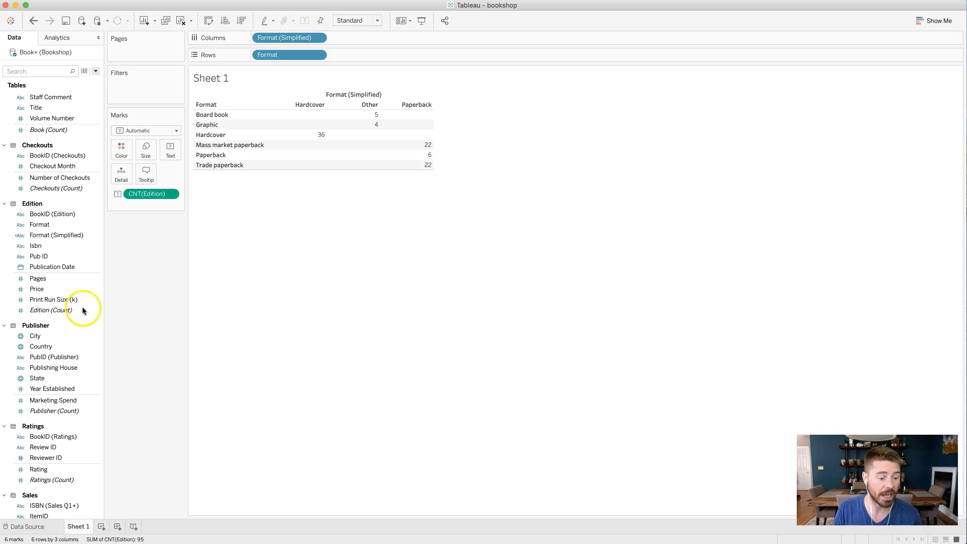
# - Edit Format (Simplified), replacing the three OR comparisons in the ELSEIF line with CONTAINS(Format,'paperback')
pyautogui.rightClick(93, 236)
pyautogui.click(93, 235)
pyautogui.click(93, 235)
pyautogui.click(122, 291)
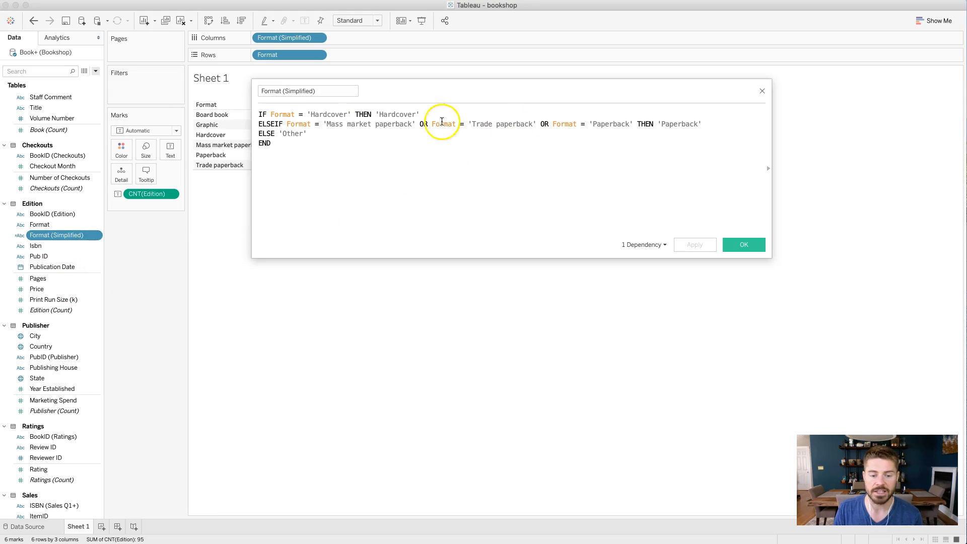
pyautogui.moveTo(286, 124); pyautogui.dragTo(631, 126)
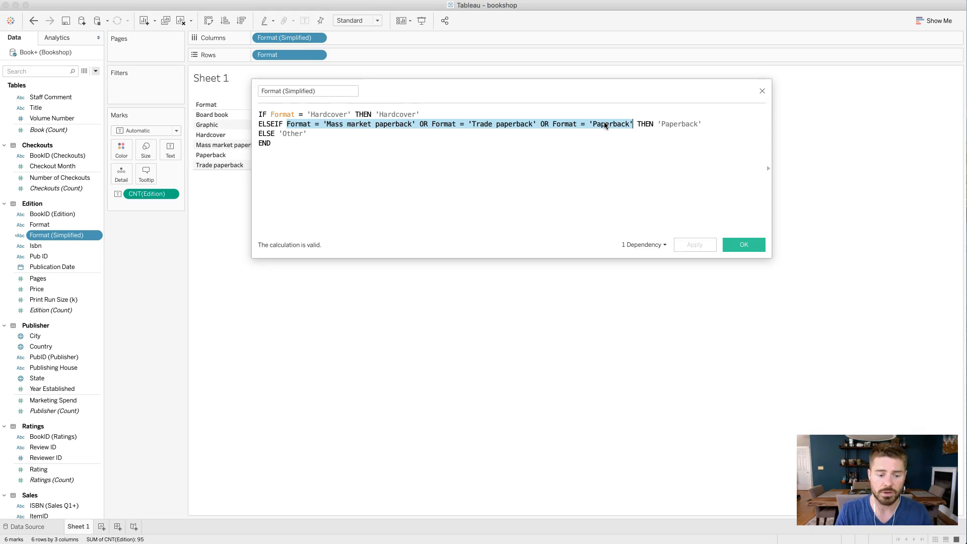
pyautogui.press('BackSpace')
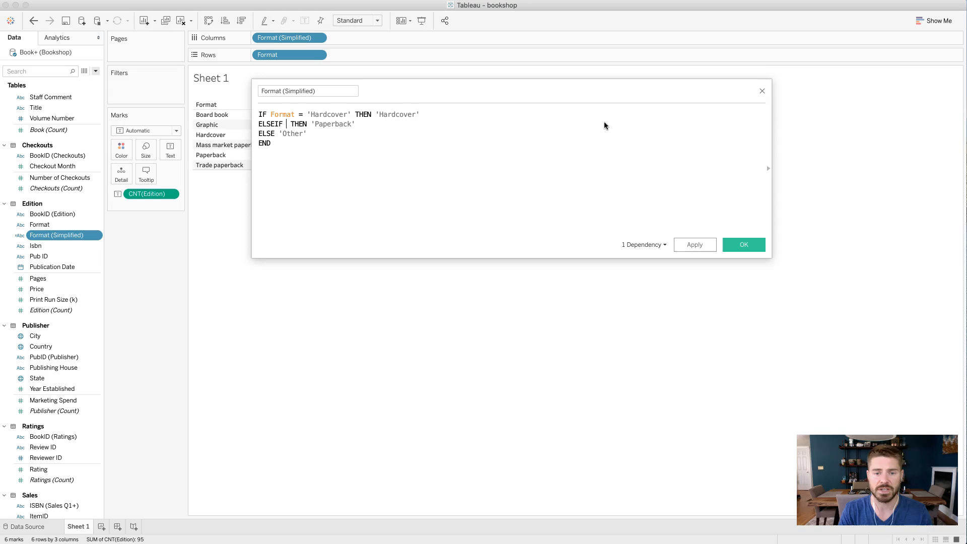
pyautogui.write('CONTAIN')
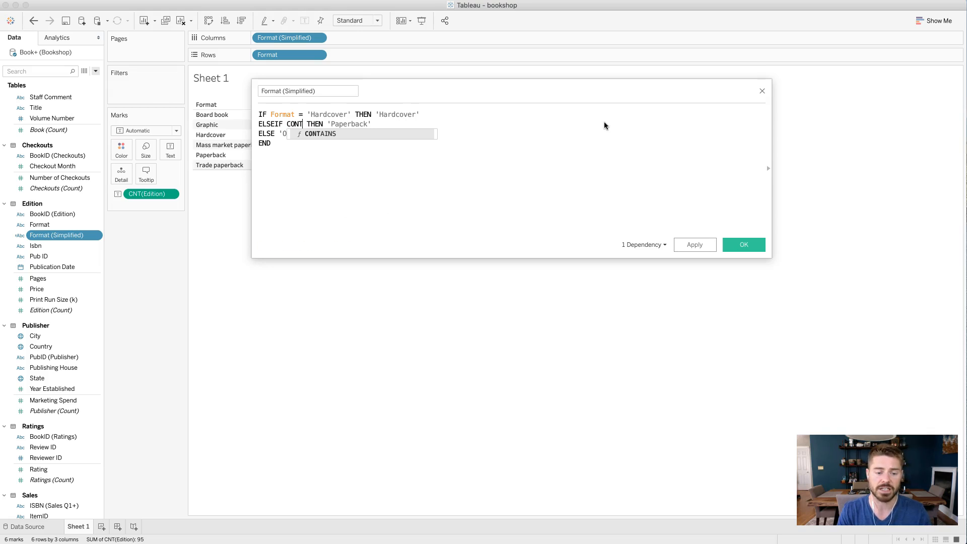
pyautogui.press('Return')
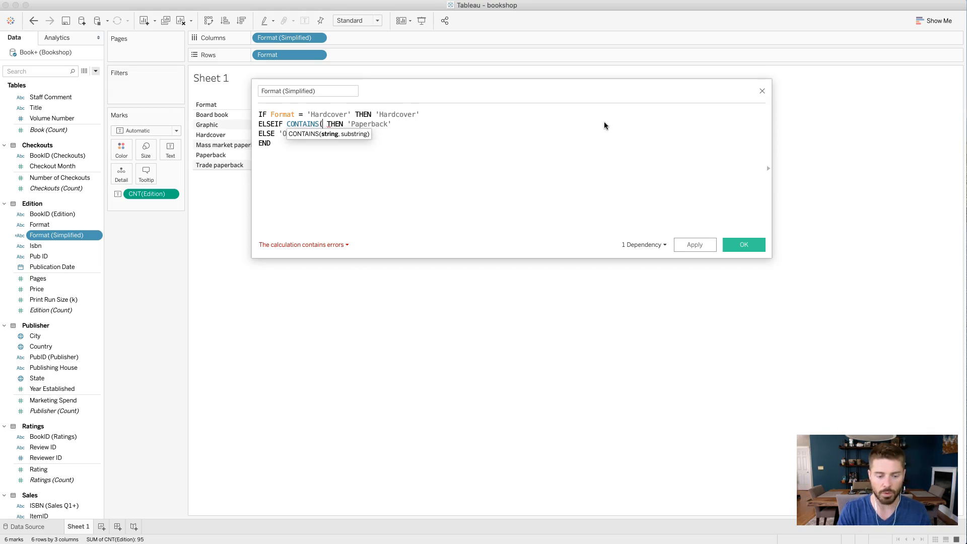
pyautogui.write("Format,'")
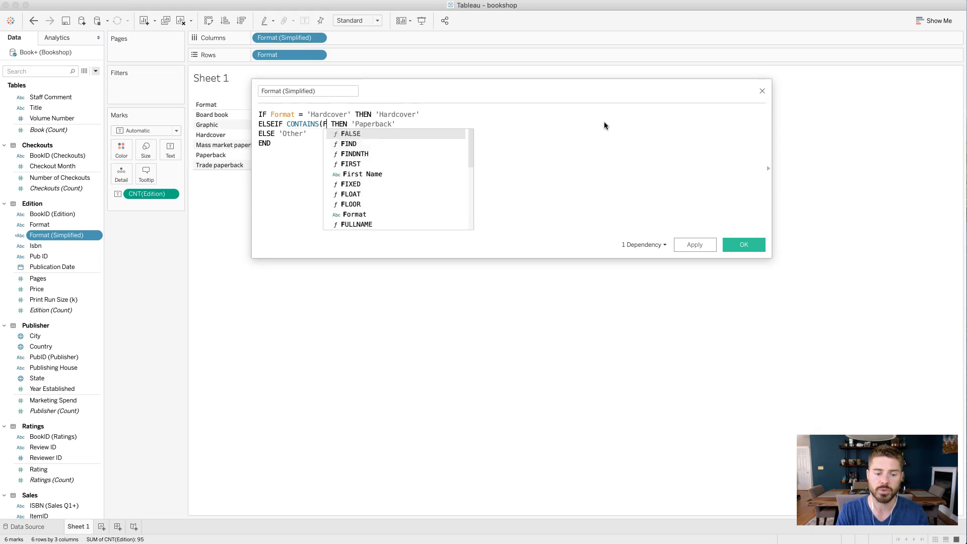
pyautogui.write("paperback')")
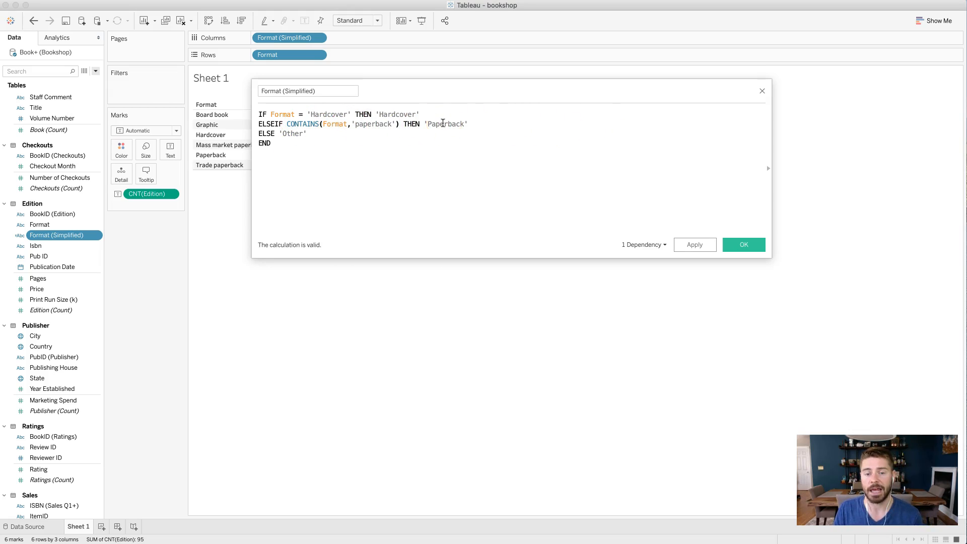
# - Apply the revised formula to the sheet, moving the editor clear of the table
pyautogui.moveTo(416, 88); pyautogui.dragTo(636, 87)
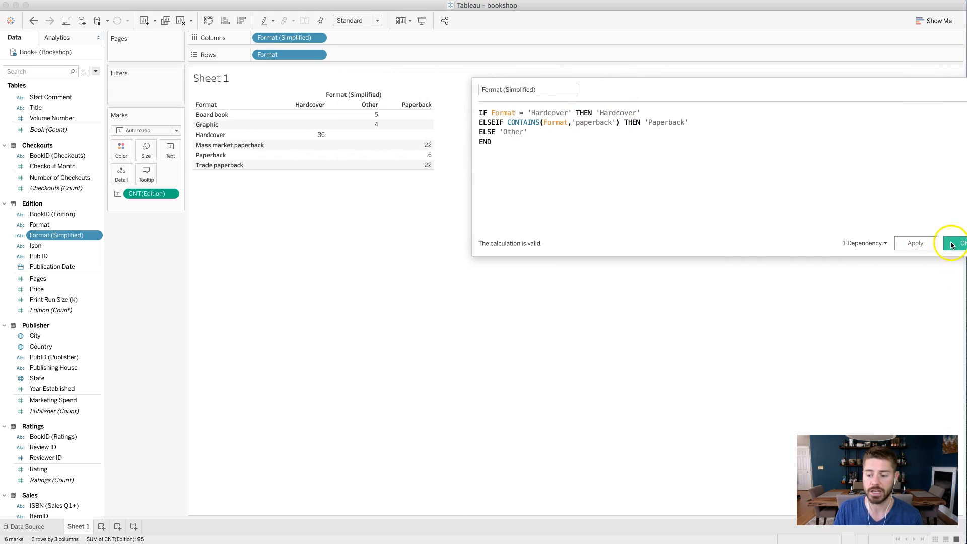
pyautogui.click(923, 244)
pyautogui.moveTo(830, 82); pyautogui.dragTo(492, 260)
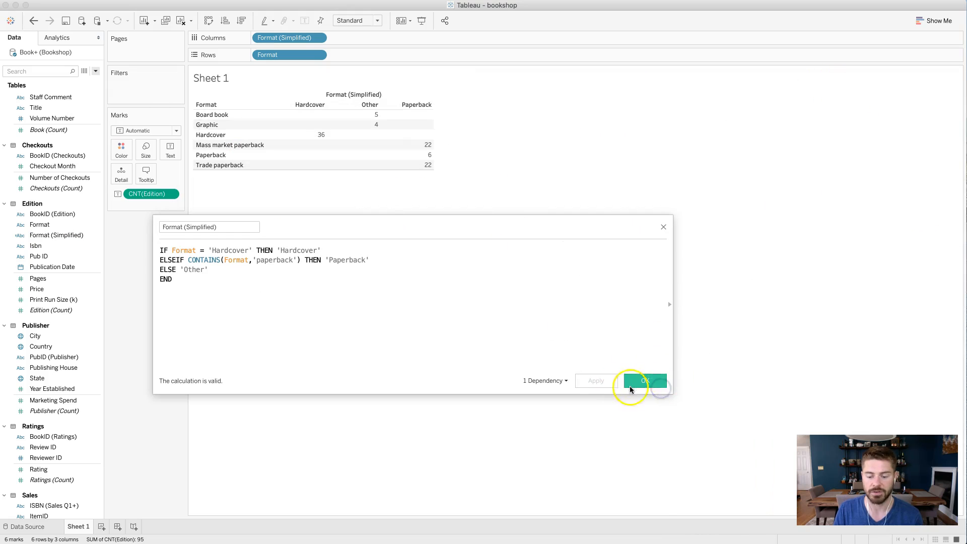
# - Try 'zebra' as the substring in the CONTAINS condition and undo the saved change
pyautogui.doubleClick(278, 266)
pyautogui.write('zebra')
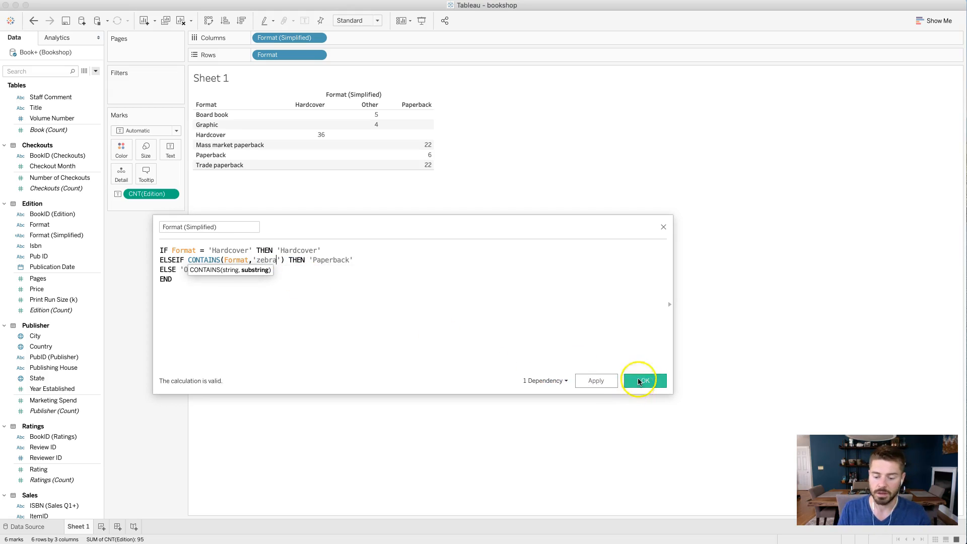
pyautogui.click(638, 381)
pyautogui.click(81, 299)
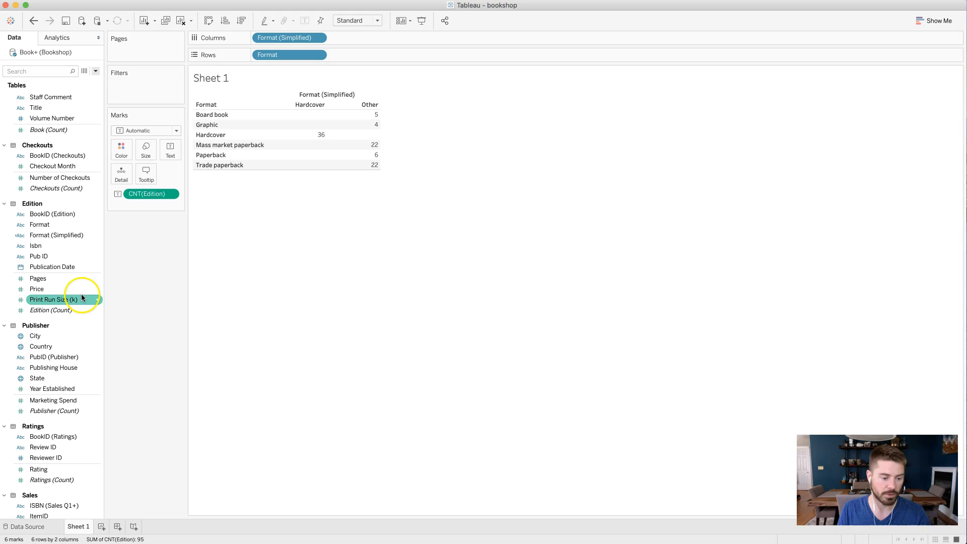
pyautogui.press('super+z')
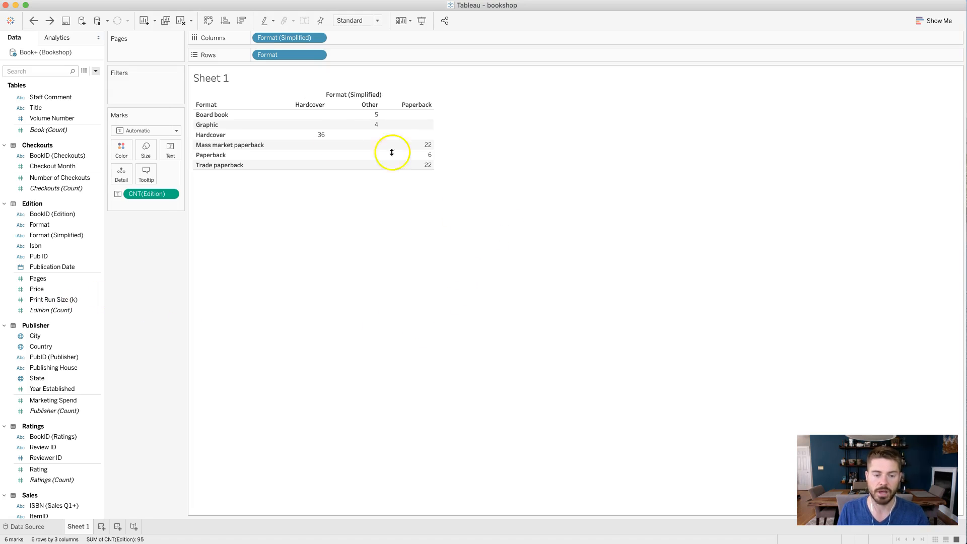
# - Reopen the Format (Simplified) formula, examine its ELSEIF CONTAINS line against the table, and close the editor
pyautogui.rightClick(97, 235)
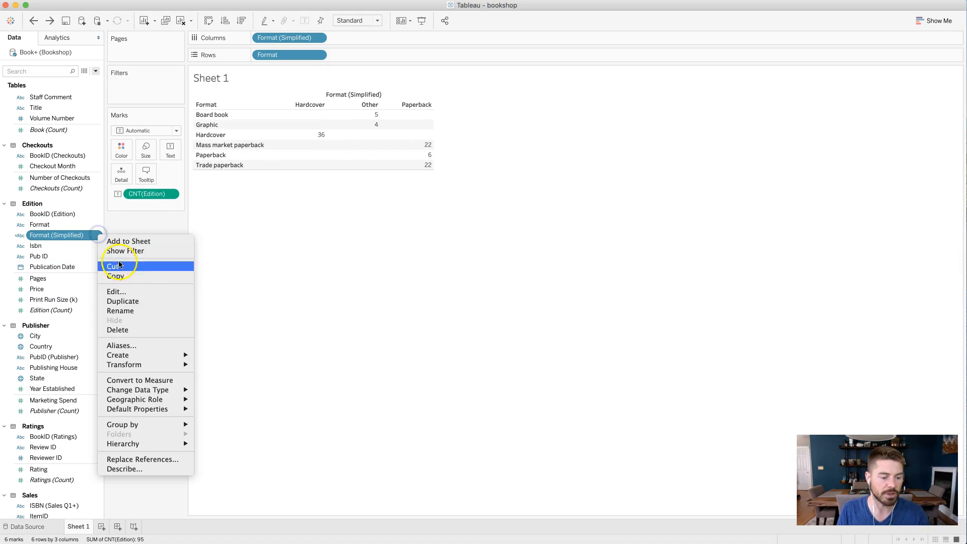
pyautogui.click(121, 291)
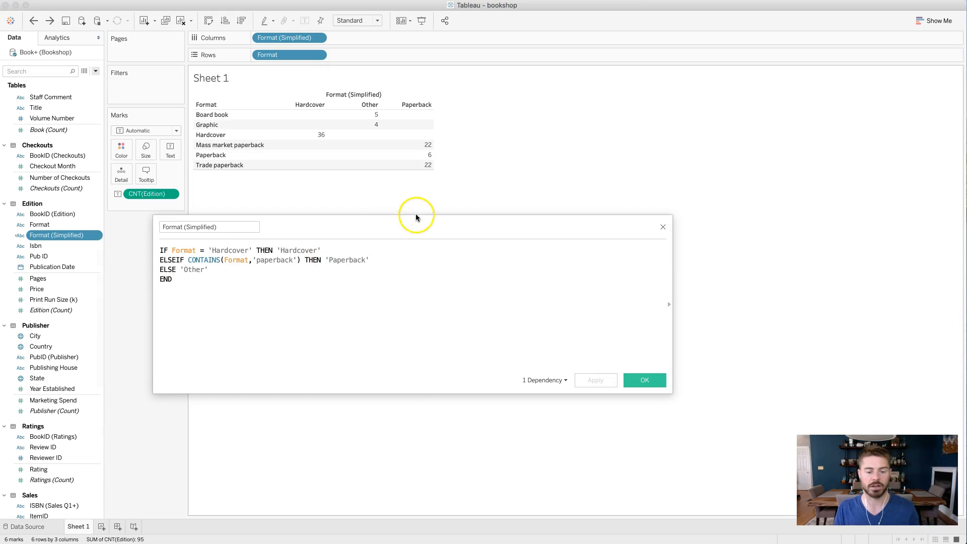
pyautogui.moveTo(456, 214); pyautogui.dragTo(535, 196)
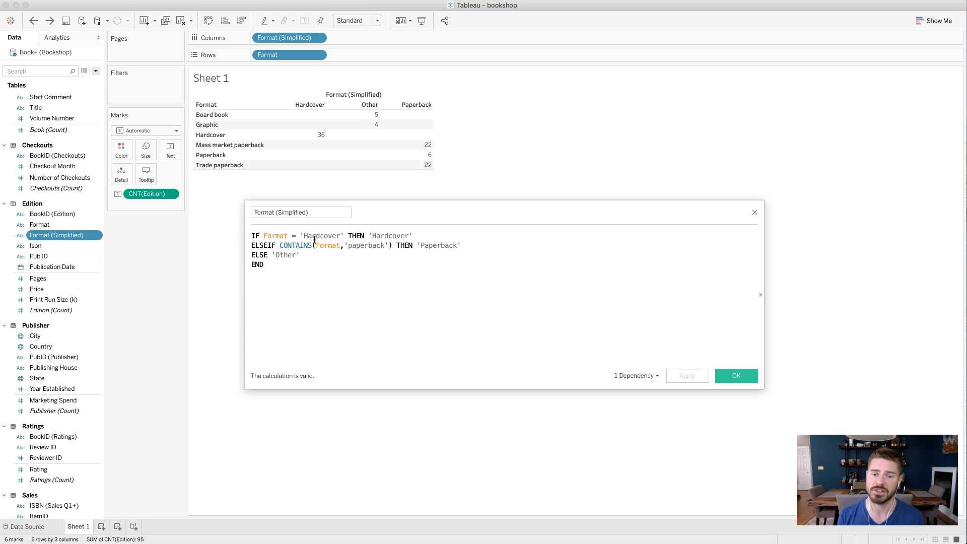
pyautogui.moveTo(250, 245); pyautogui.dragTo(482, 243)
pyautogui.click(488, 261)
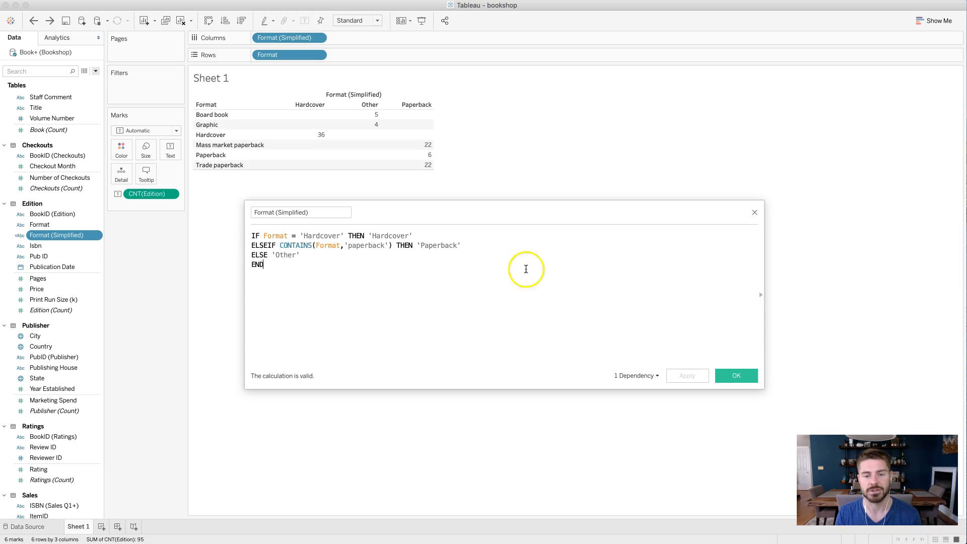
pyautogui.click(734, 377)
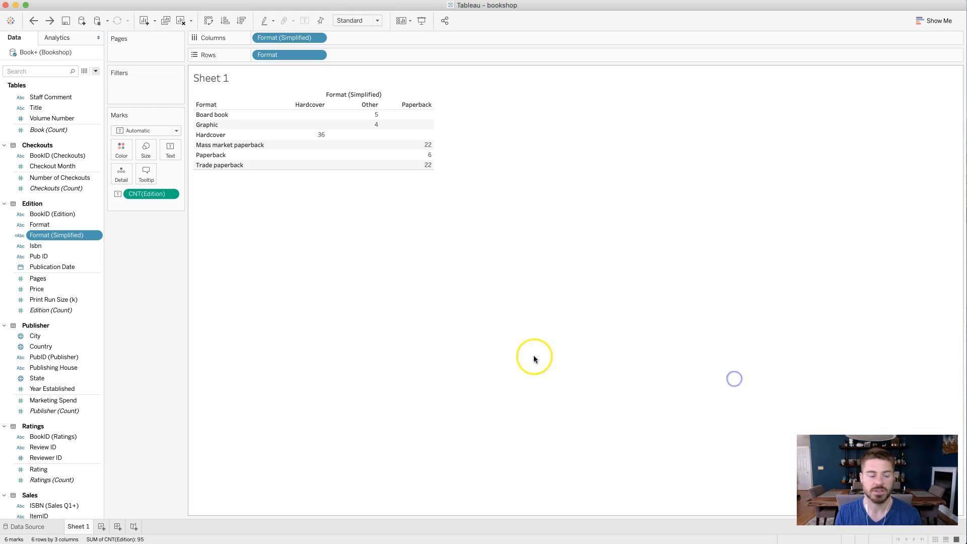
# - Look at the option for creating calculated fields and review the Format (Simplified) formula once more
pyautogui.click(96, 71)
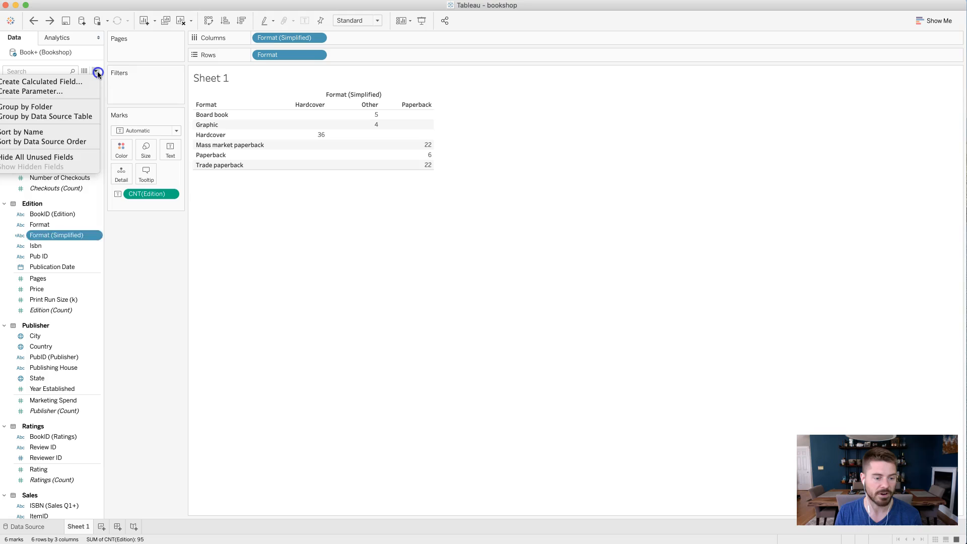
pyautogui.click(98, 71)
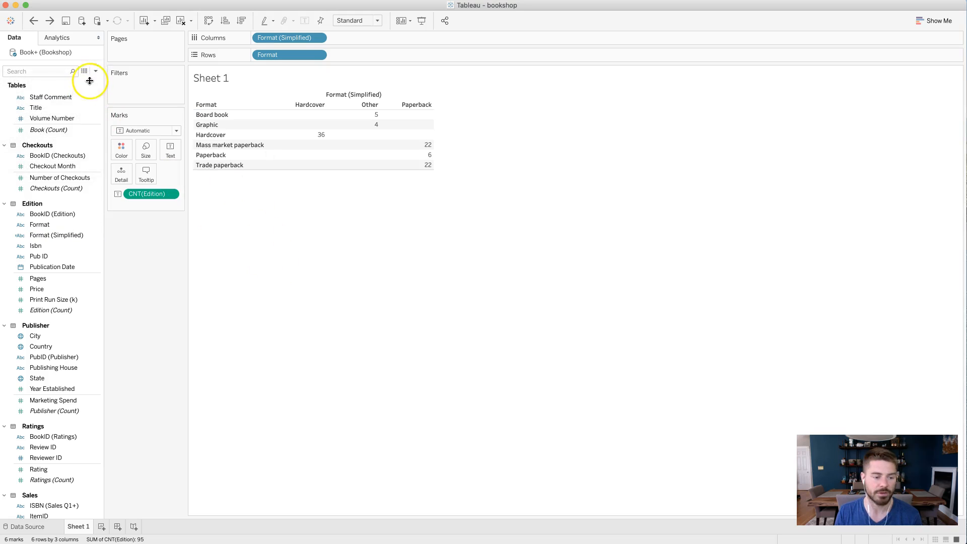
pyautogui.rightClick(97, 235)
pyautogui.click(123, 292)
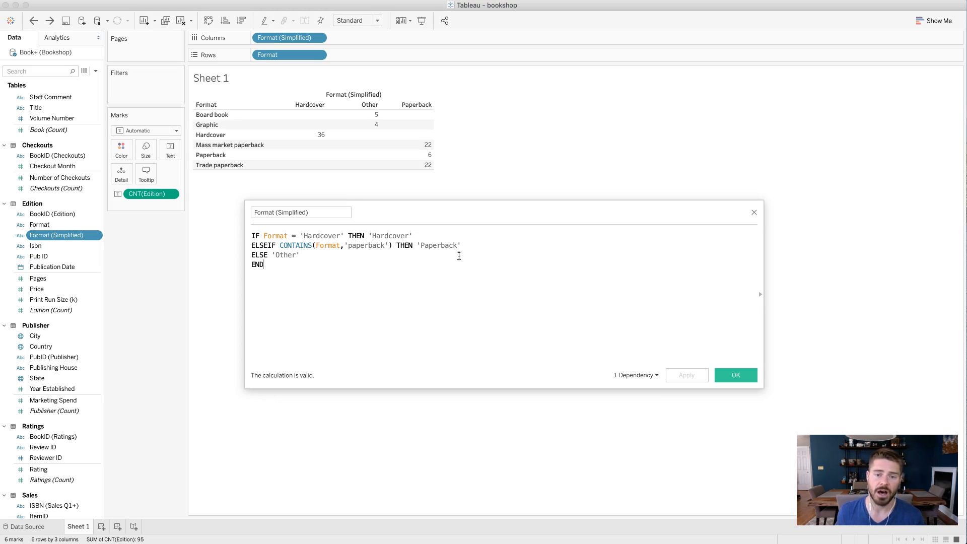
pyautogui.click(735, 375)
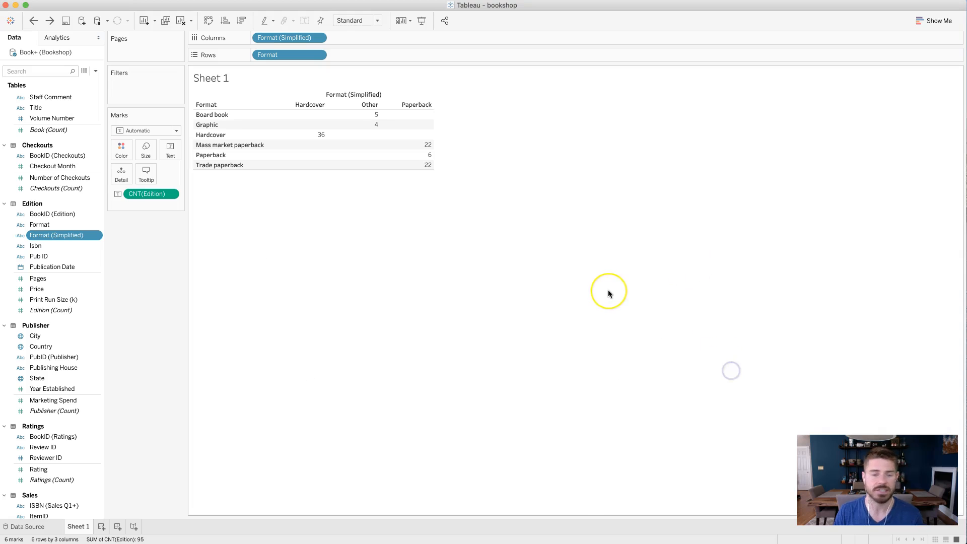